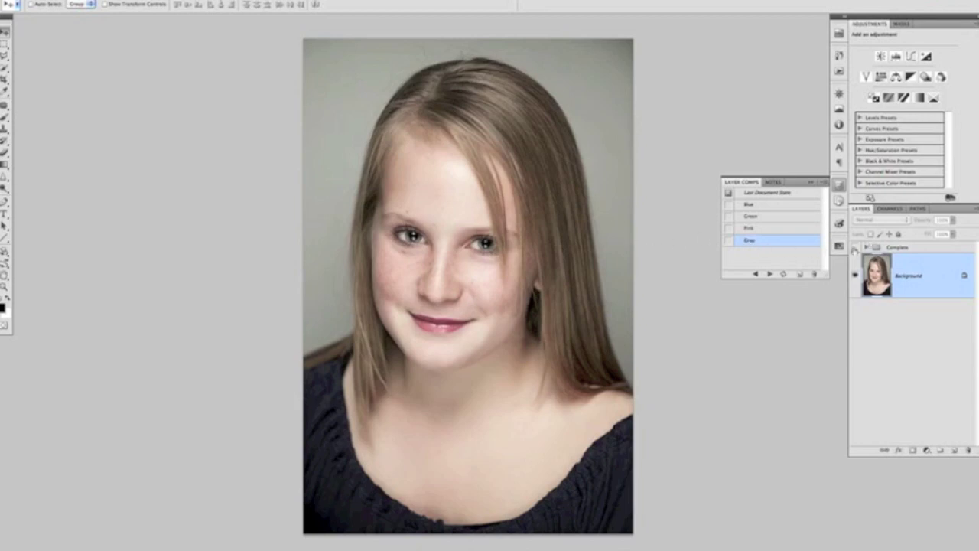
Show the Complete group and preview the Pink, Green, Blue and Grey layer comps, ending on the original document state
{"action": "left_click", "coordinate": [855, 247]}
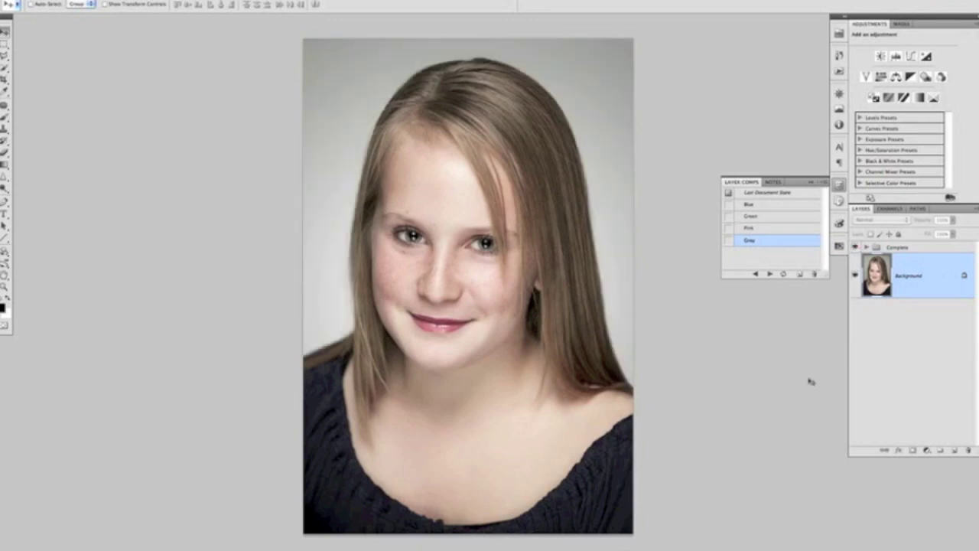
{"action": "left_click", "coordinate": [729, 229]}
{"action": "left_click", "coordinate": [730, 216]}
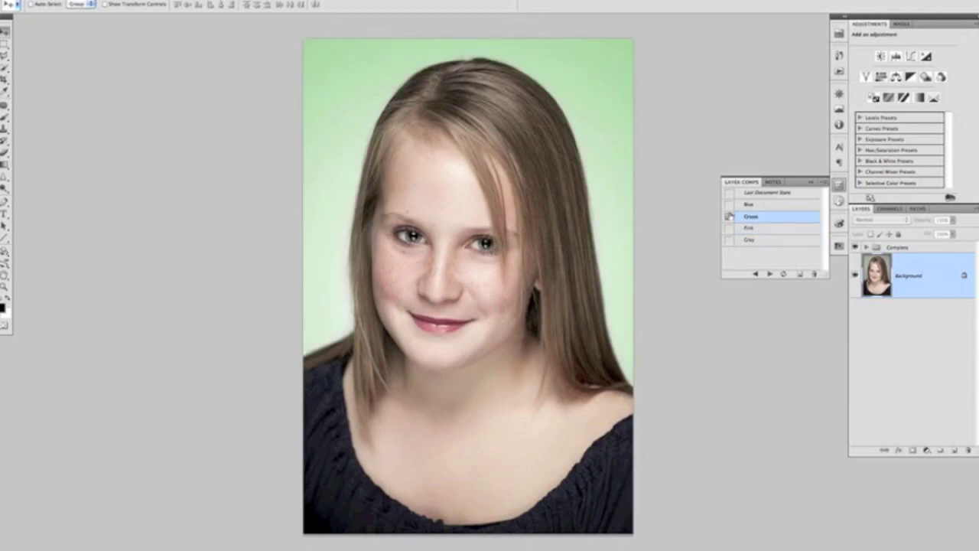
{"action": "left_click", "coordinate": [728, 205]}
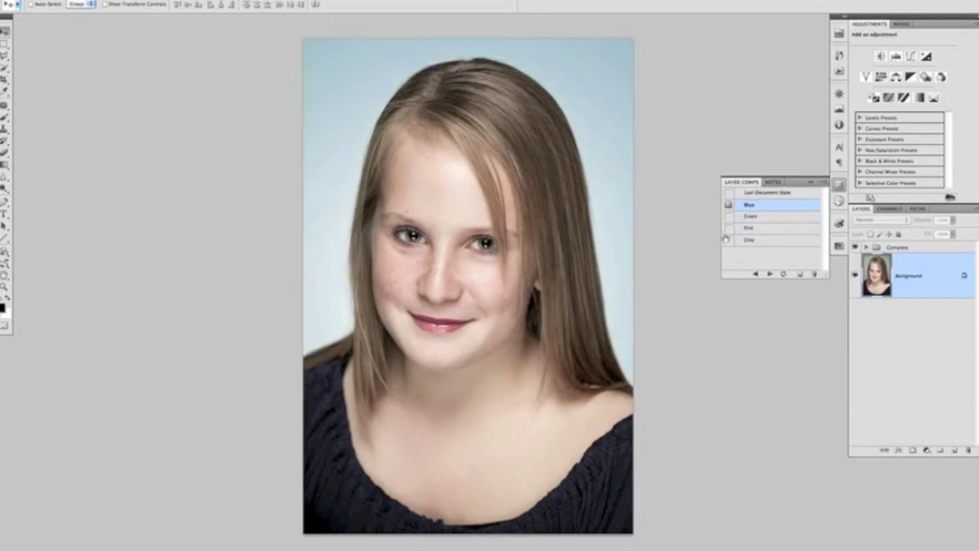
{"action": "left_click", "coordinate": [730, 241]}
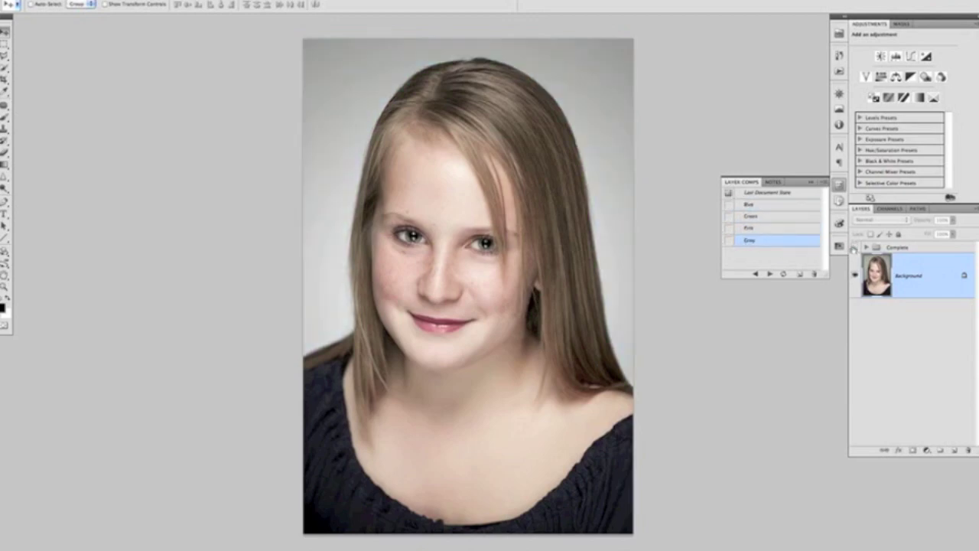
{"action": "left_click", "coordinate": [839, 186]}
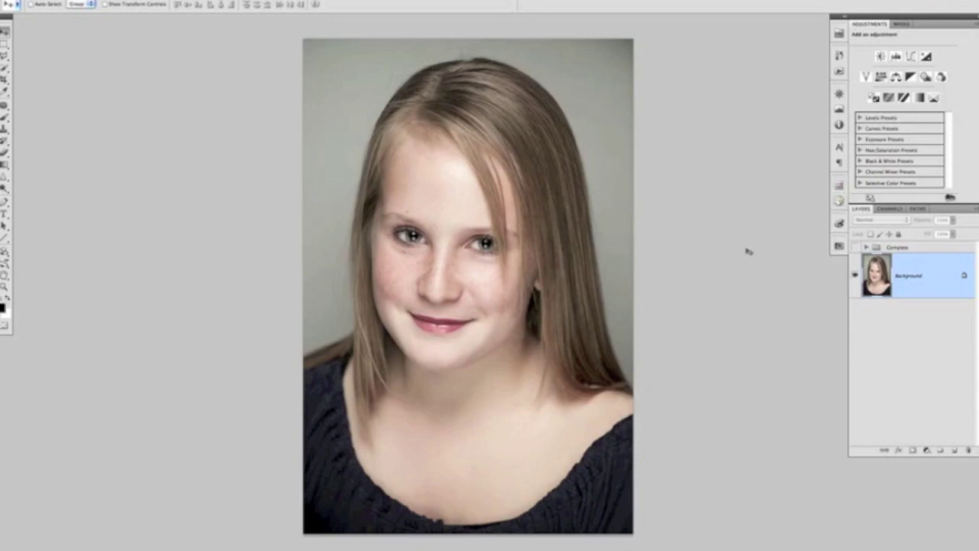
Delete the Complete group and duplicate the Background layer as Background copy
{"action": "left_click_drag", "start_coordinate": [876, 249], "coordinate": [967, 450]}
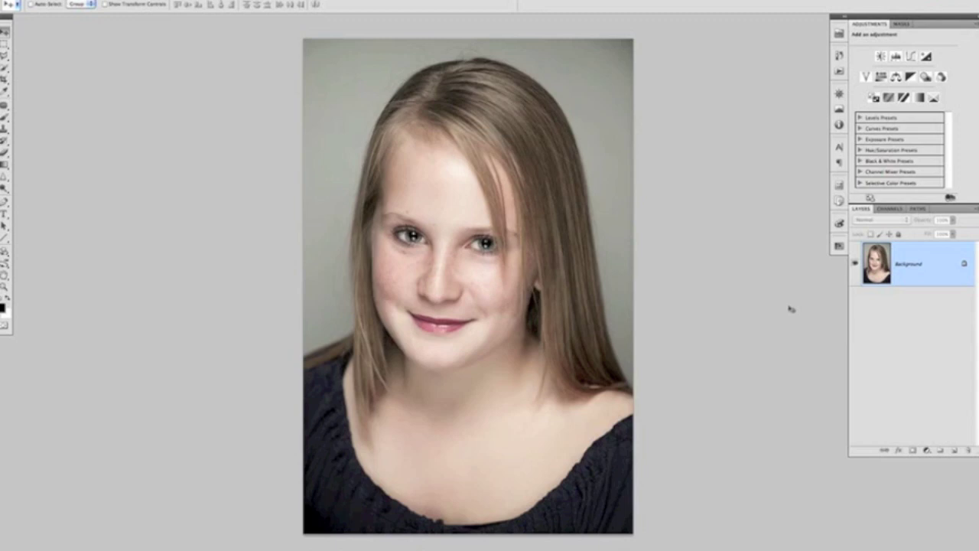
{"action": "key", "text": "ctrl+j"}
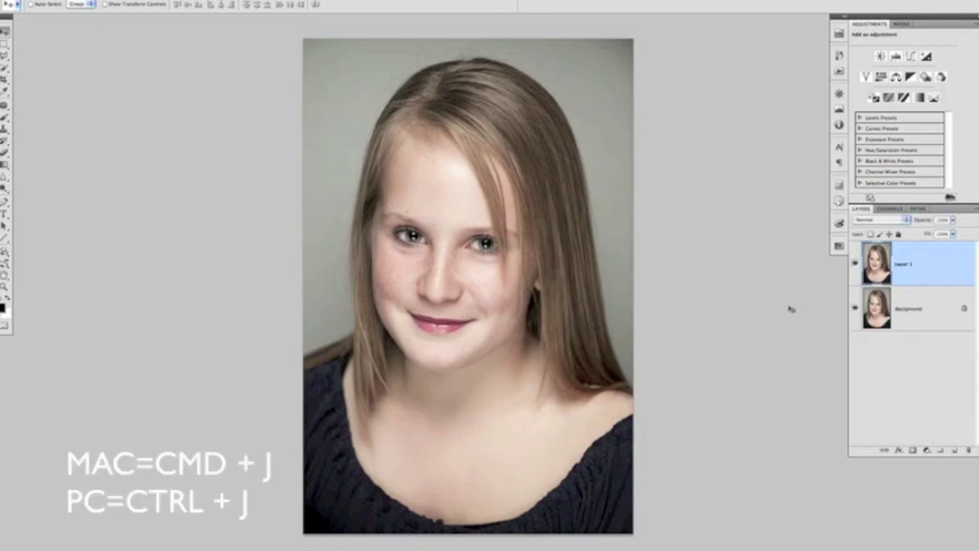
{"action": "key", "text": "ctrl+z"}
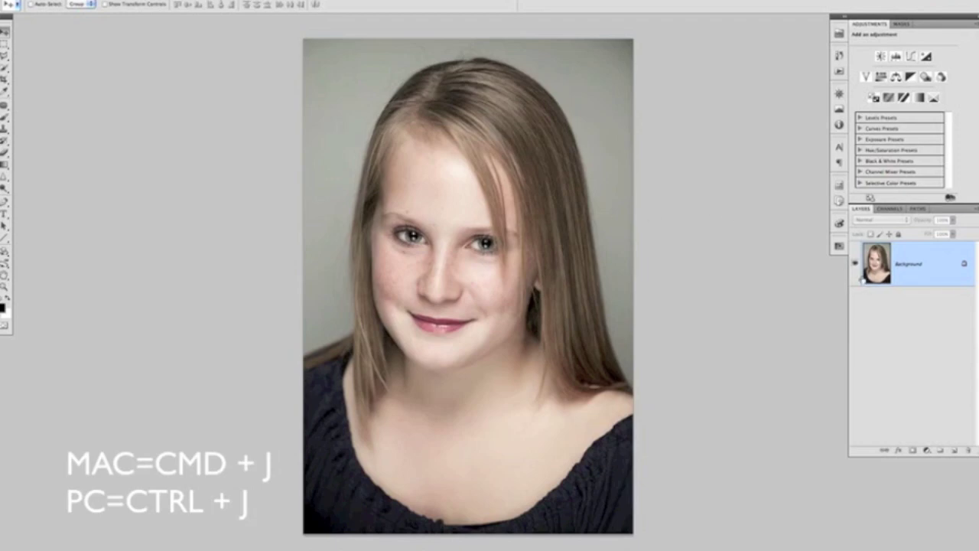
{"action": "left_click_drag", "start_coordinate": [910, 264], "coordinate": [954, 450]}
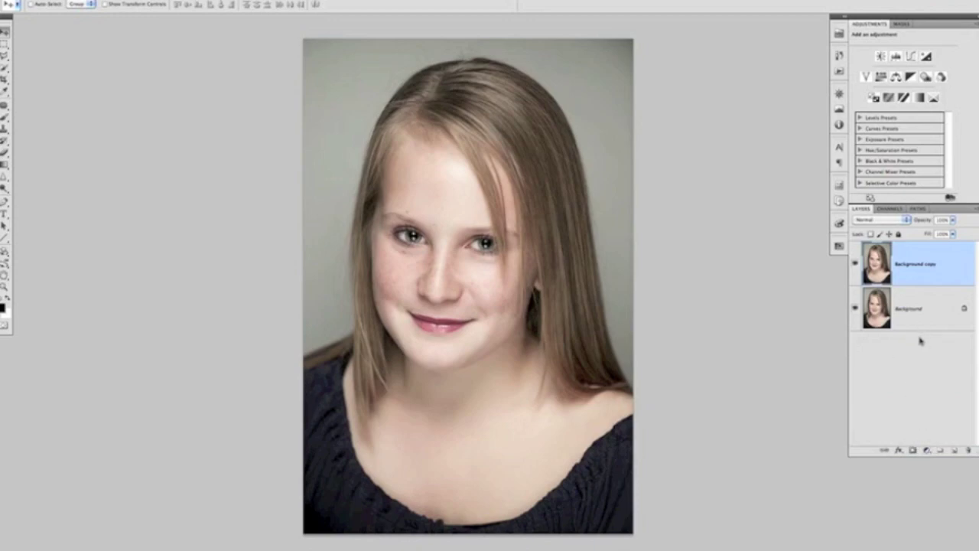
Add a new blank layer on top and fill it with the background color in Normal mode at 100% opacity
{"action": "left_click", "coordinate": [955, 452]}
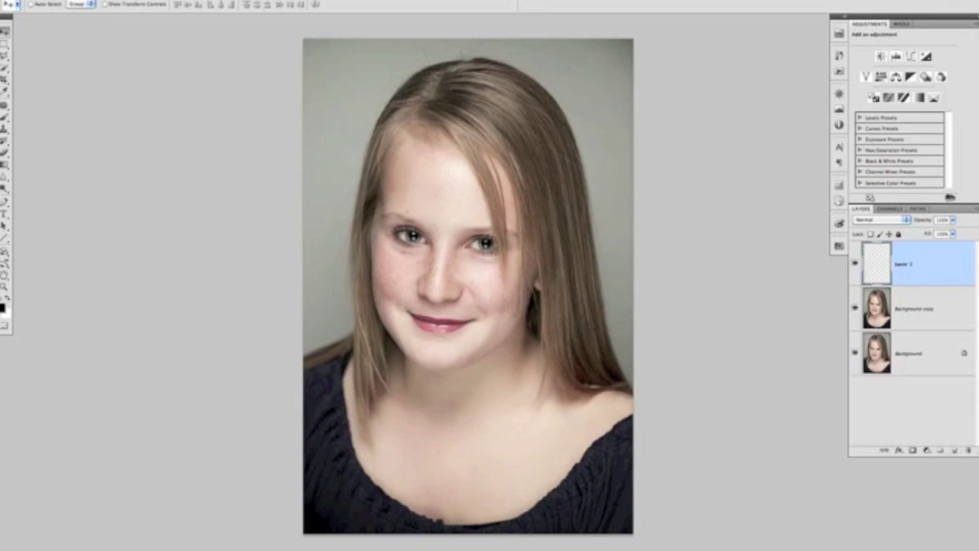
{"action": "left_click", "coordinate": [90, 3]}
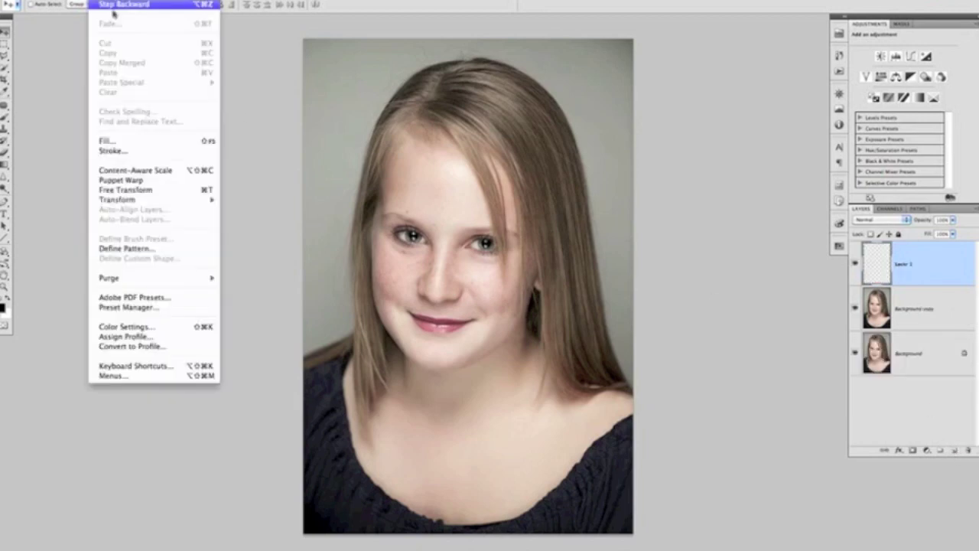
{"action": "left_click", "coordinate": [132, 145]}
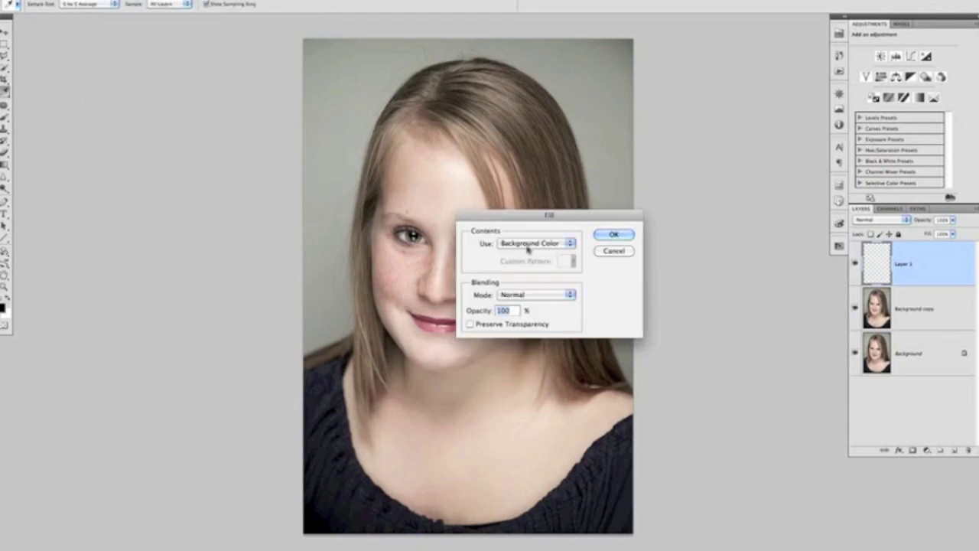
{"action": "left_click", "coordinate": [614, 234]}
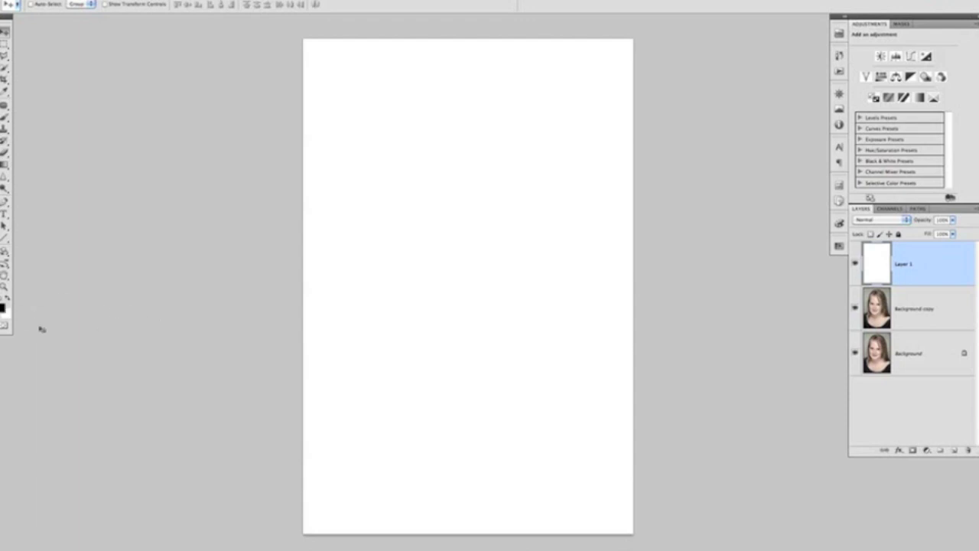
Set the foreground color to a neutral medium gray
{"action": "left_click", "coordinate": [3, 309]}
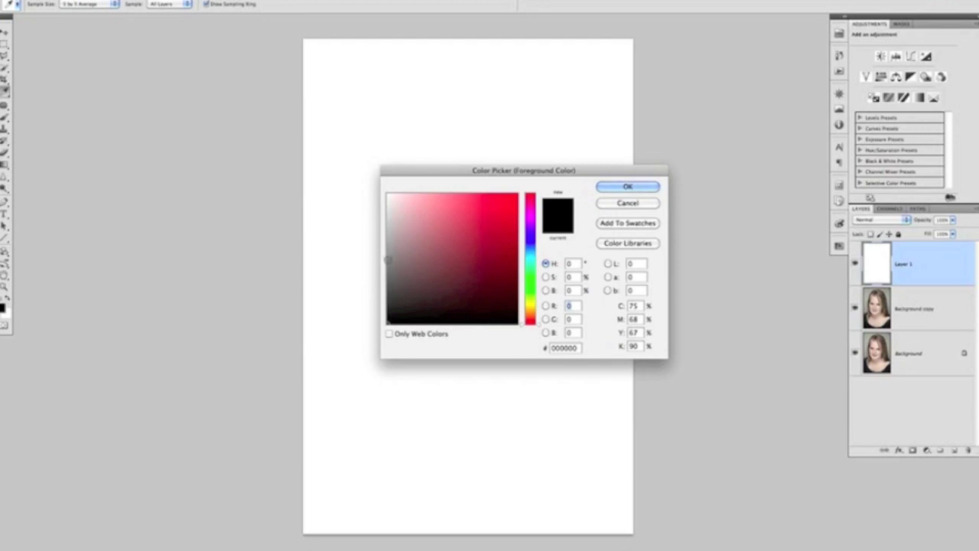
{"action": "left_click", "coordinate": [387, 258]}
{"action": "left_click", "coordinate": [626, 189]}
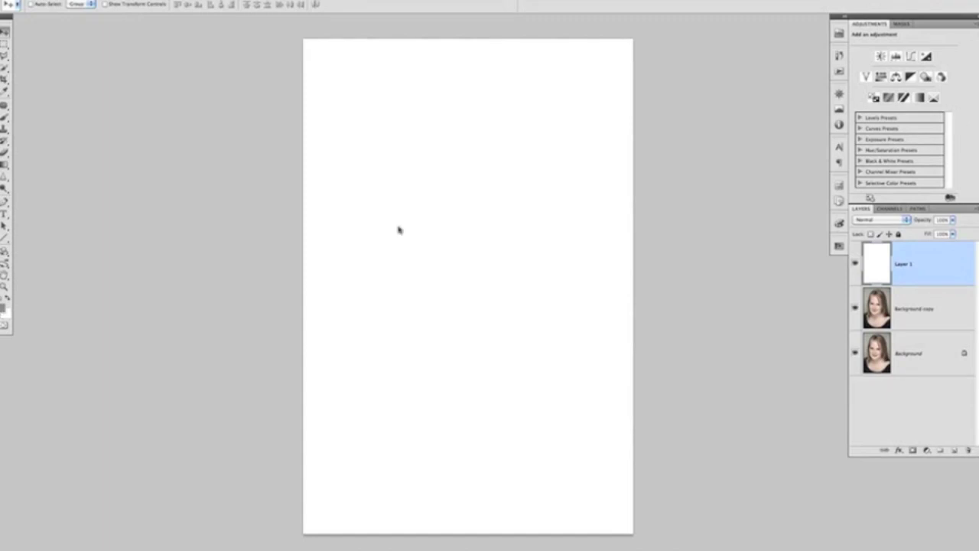
Draw a reversed radial gradient on the white layer from the canvas center outward past its edge, white inside and gray outside
{"action": "key", "text": "g"}
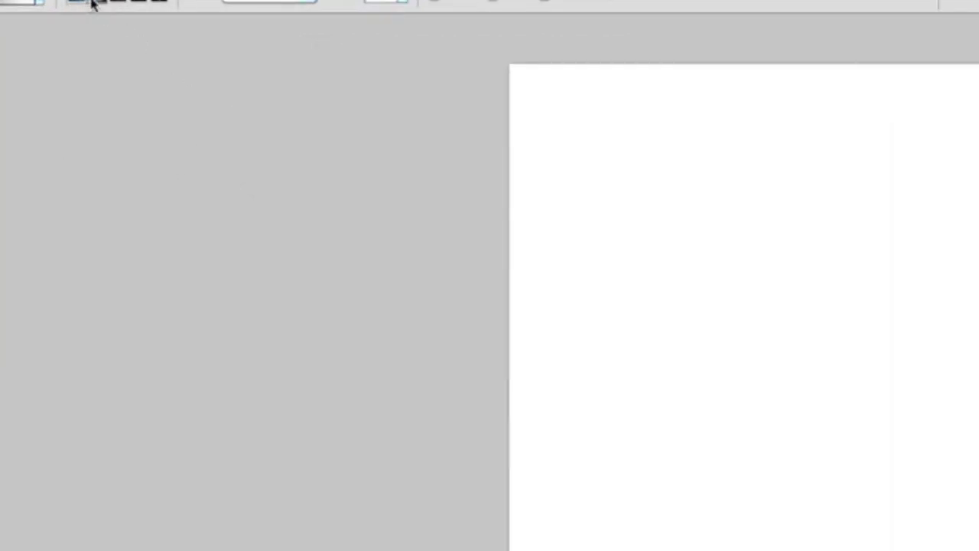
{"action": "left_click", "coordinate": [94, 1]}
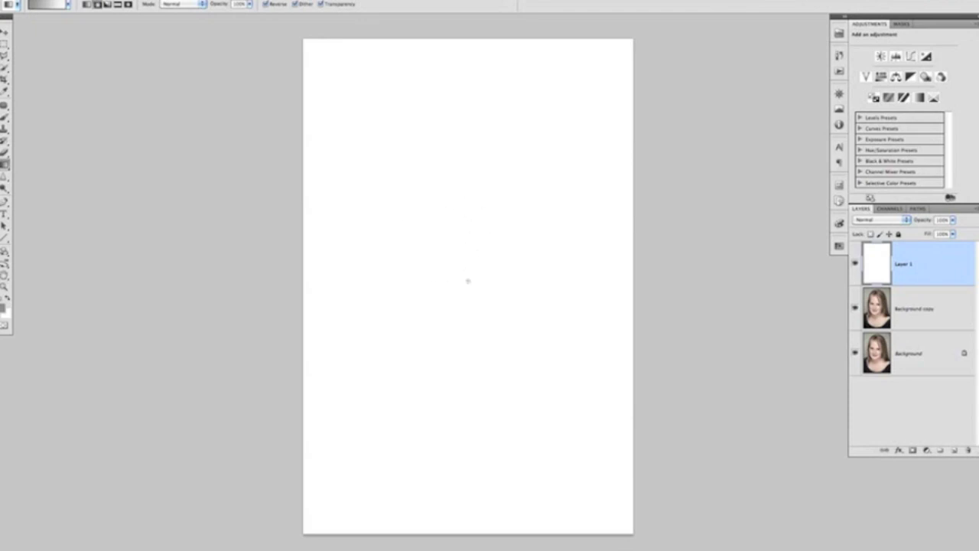
{"action": "mouse_move", "coordinate": [465, 274]}
{"action": "left_mouse_down"}
{"action": "mouse_move", "coordinate": [133, 289]}
{"action": "mouse_move", "coordinate": [127, 276]}
{"action": "left_mouse_up"}
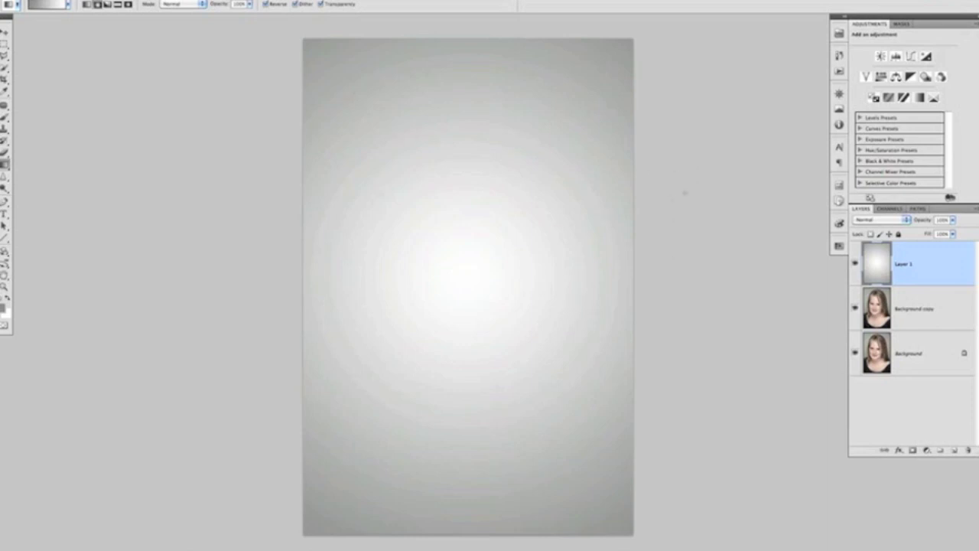
Move the gradient layer between Background and Background copy, and make Background copy the active layer
{"action": "key", "text": "v"}
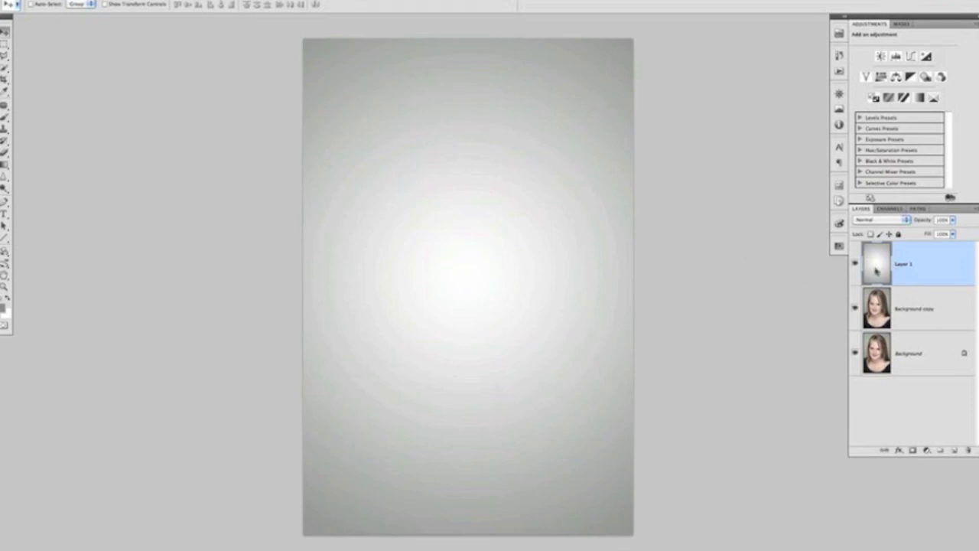
{"action": "left_click_drag", "start_coordinate": [878, 271], "coordinate": [887, 329]}
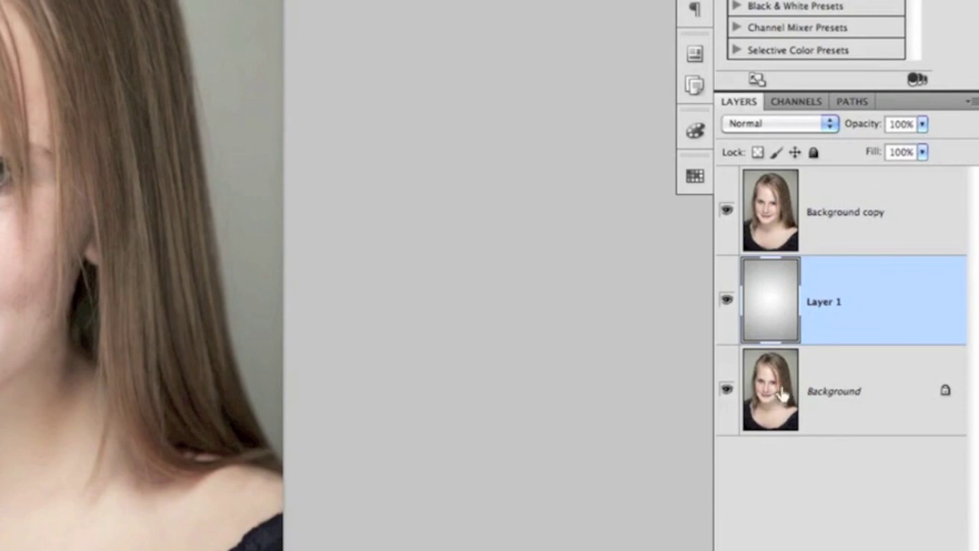
{"action": "left_click", "coordinate": [846, 211]}
{"action": "left_click_drag", "start_coordinate": [837, 282], "coordinate": [846, 301]}
{"action": "left_click", "coordinate": [773, 225]}
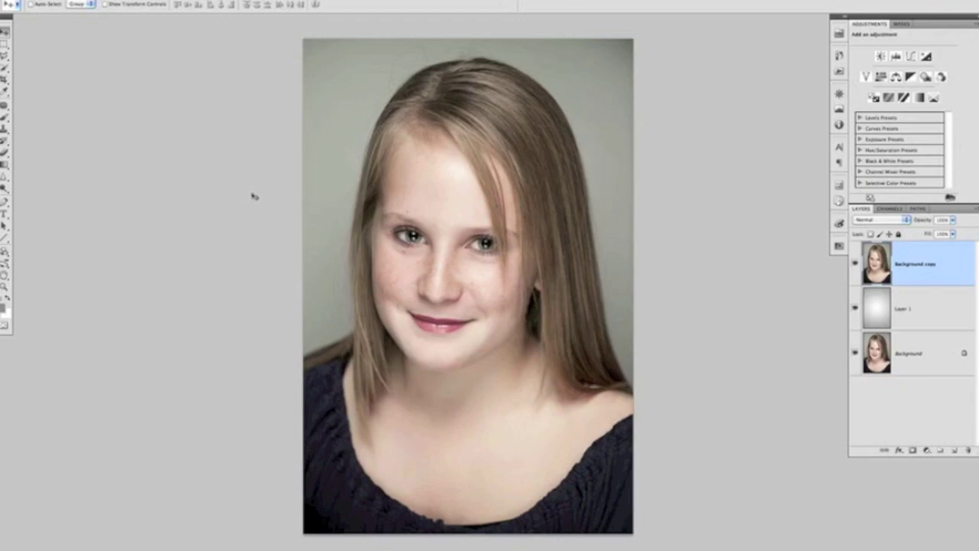
Select the girl, including all her hair, with the Quick Selection tool and turn the selection into a layer mask on Background copy
{"action": "key", "text": "w"}
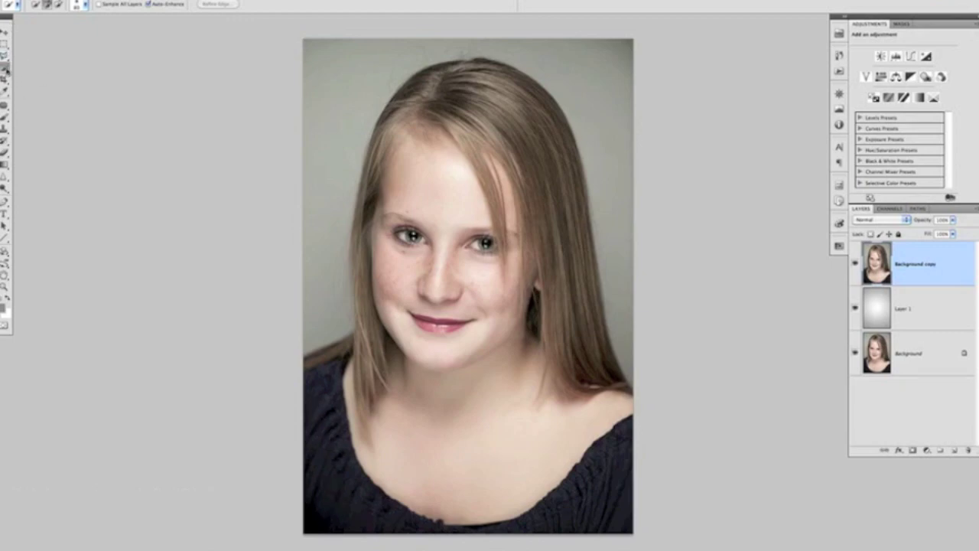
{"action": "left_click", "coordinate": [5, 68]}
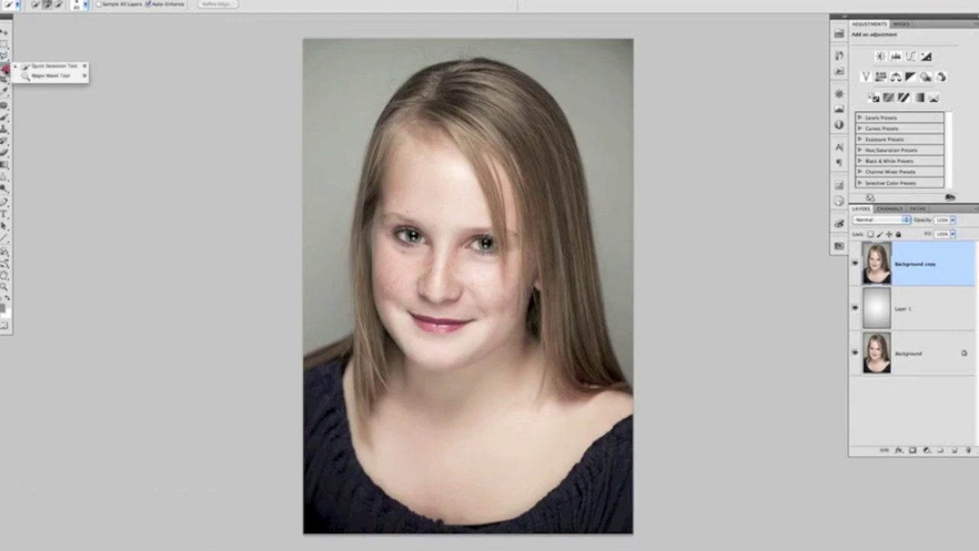
{"action": "left_click", "coordinate": [53, 65]}
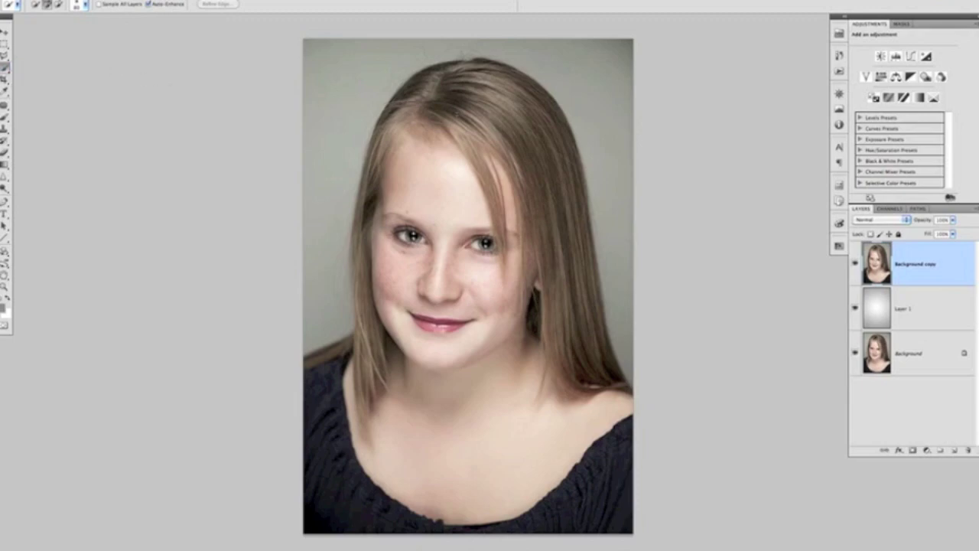
{"action": "mouse_move", "coordinate": [440, 79]}
{"action": "left_mouse_down"}
{"action": "mouse_move", "coordinate": [509, 123]}
{"action": "mouse_move", "coordinate": [527, 176]}
{"action": "mouse_move", "coordinate": [487, 255]}
{"action": "mouse_move", "coordinate": [535, 321]}
{"action": "mouse_move", "coordinate": [577, 424]}
{"action": "mouse_move", "coordinate": [531, 459]}
{"action": "mouse_move", "coordinate": [357, 449]}
{"action": "mouse_move", "coordinate": [398, 505]}
{"action": "left_mouse_up"}
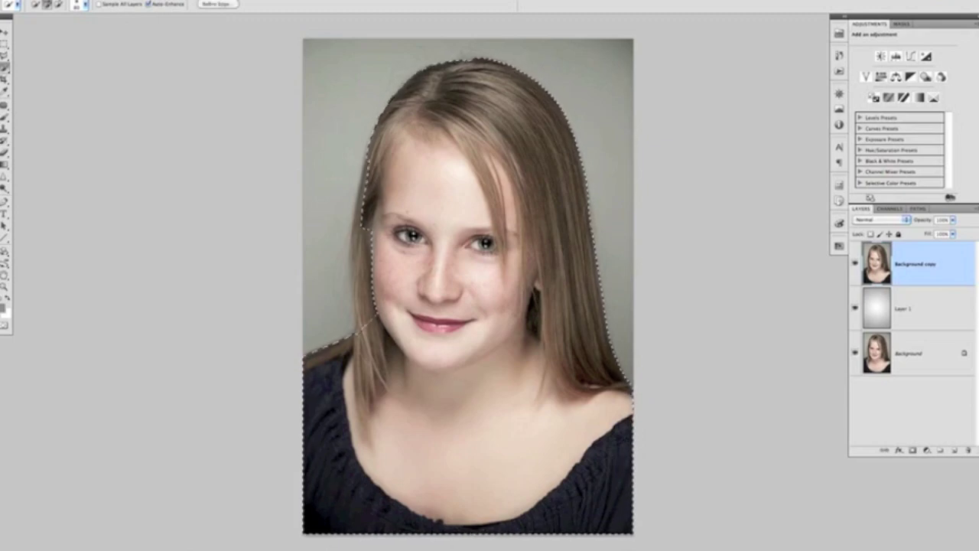
{"action": "left_click_drag", "start_coordinate": [369, 239], "coordinate": [367, 273]}
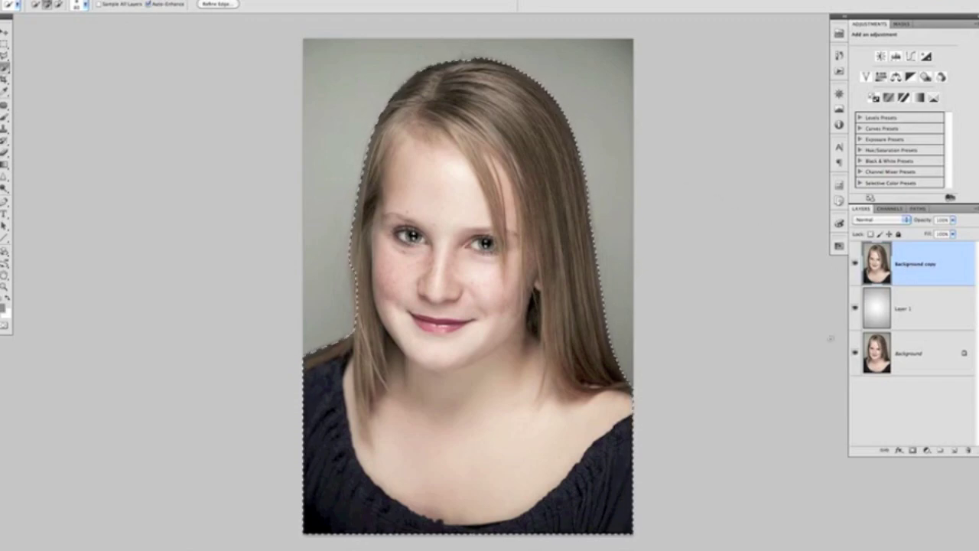
{"action": "left_click", "coordinate": [913, 451]}
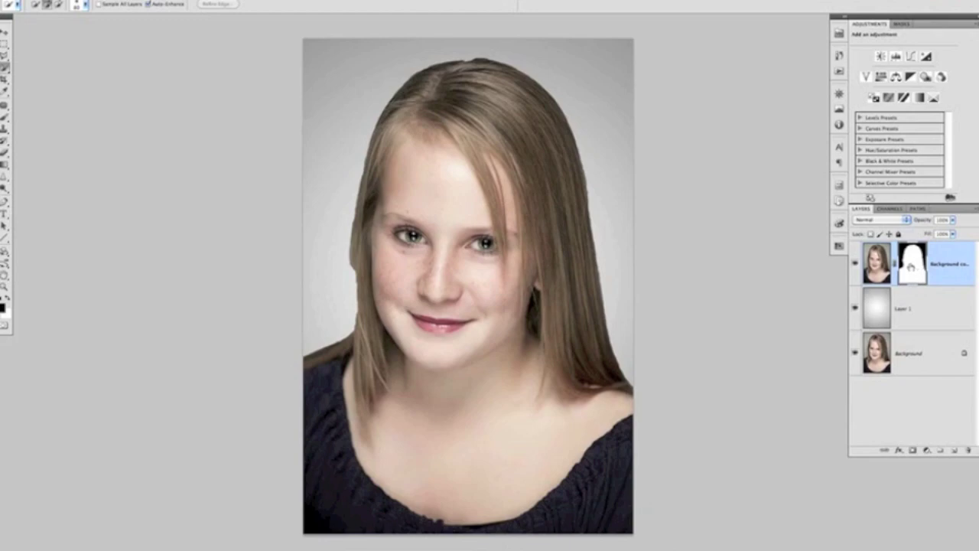
Open Refine Mask for the Background copy mask, compare the Black & White and On Layers views, and set the view to Overlay
{"action": "right_click", "coordinate": [913, 263]}
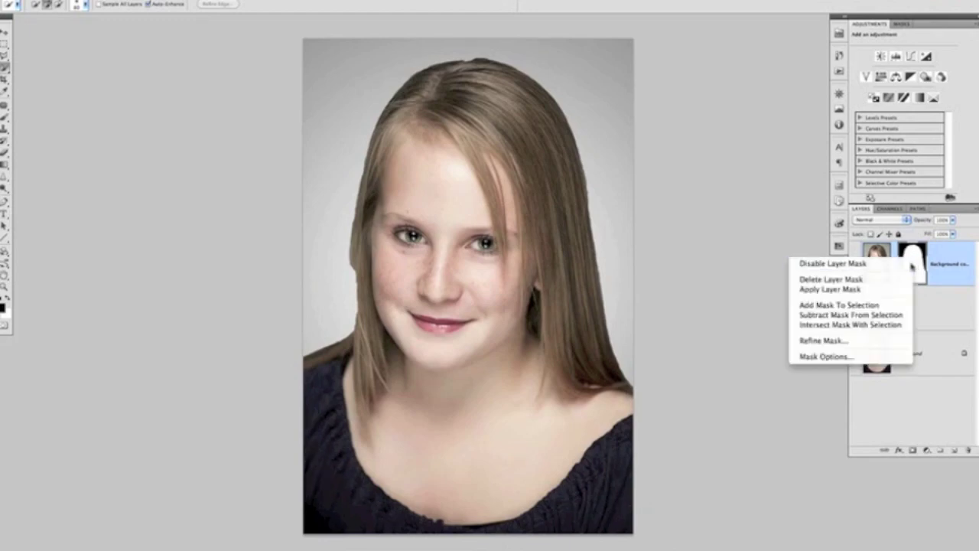
{"action": "left_click", "coordinate": [823, 343]}
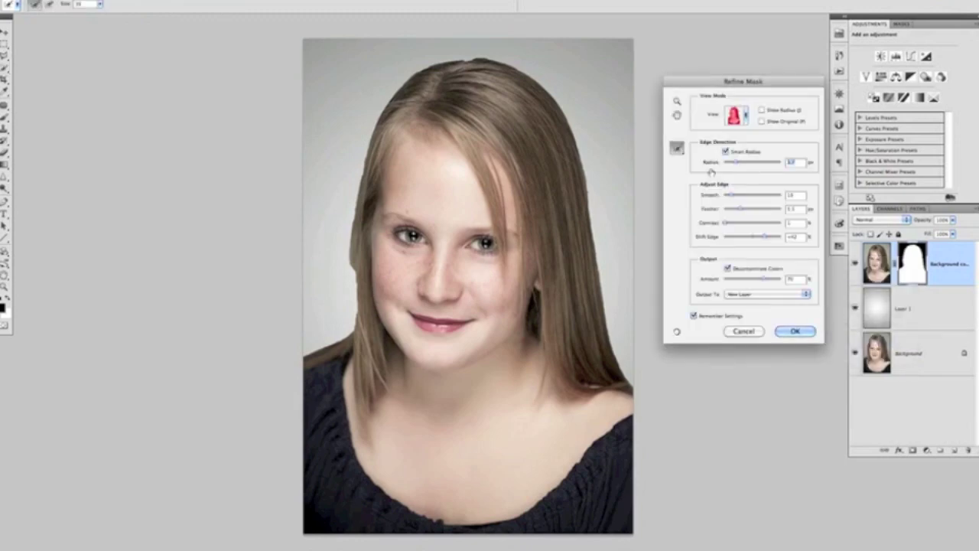
{"action": "left_click", "coordinate": [746, 115]}
{"action": "left_click", "coordinate": [713, 223]}
{"action": "left_click", "coordinate": [716, 245]}
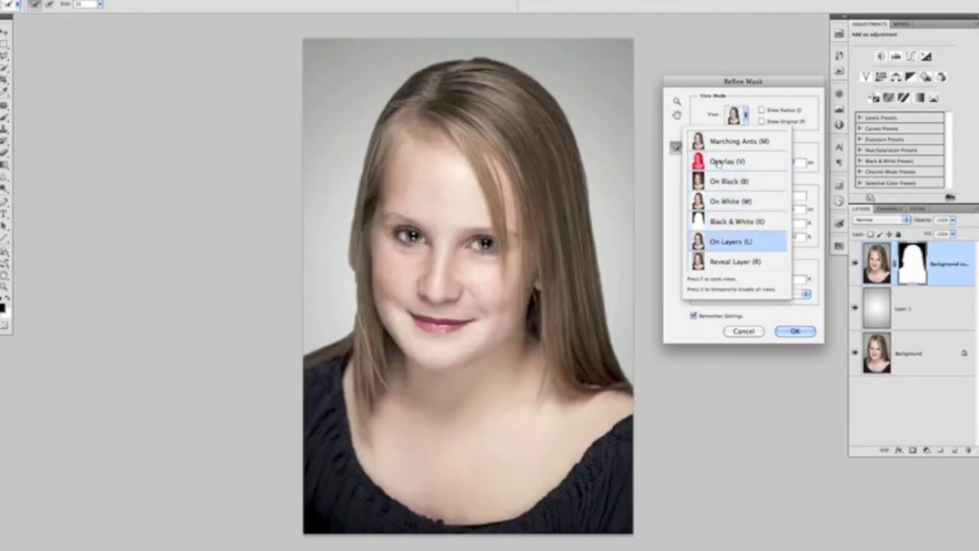
{"action": "left_click", "coordinate": [776, 92]}
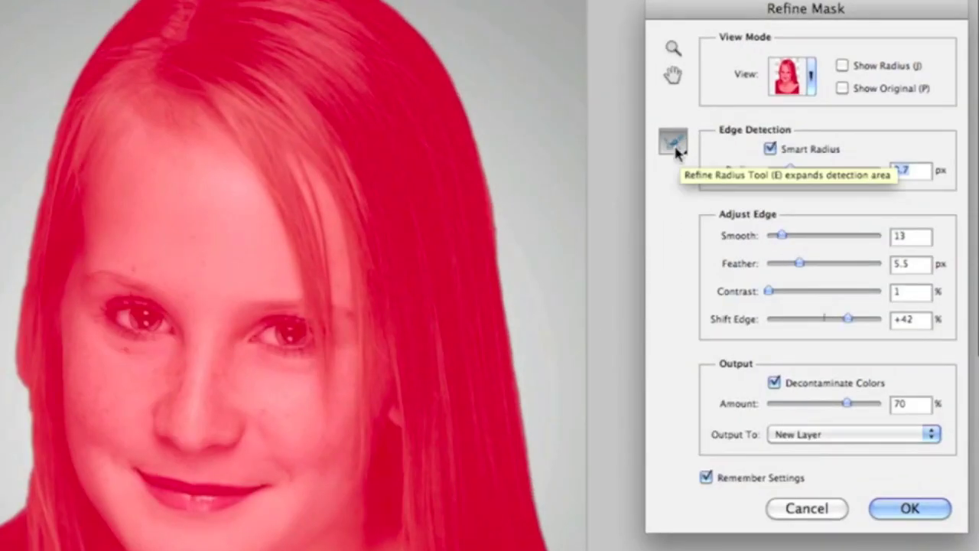
Choose the Refine Radius tool and adjust its brush to a fairly small size that fits along the hair edge
{"action": "left_click", "coordinate": [678, 153]}
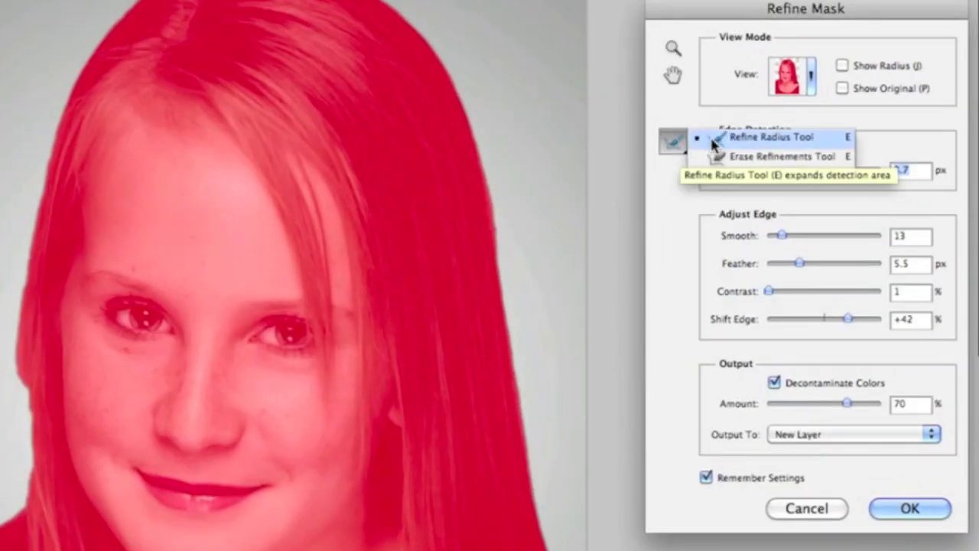
{"action": "left_click", "coordinate": [771, 137]}
{"action": "key", "text": "alt"}
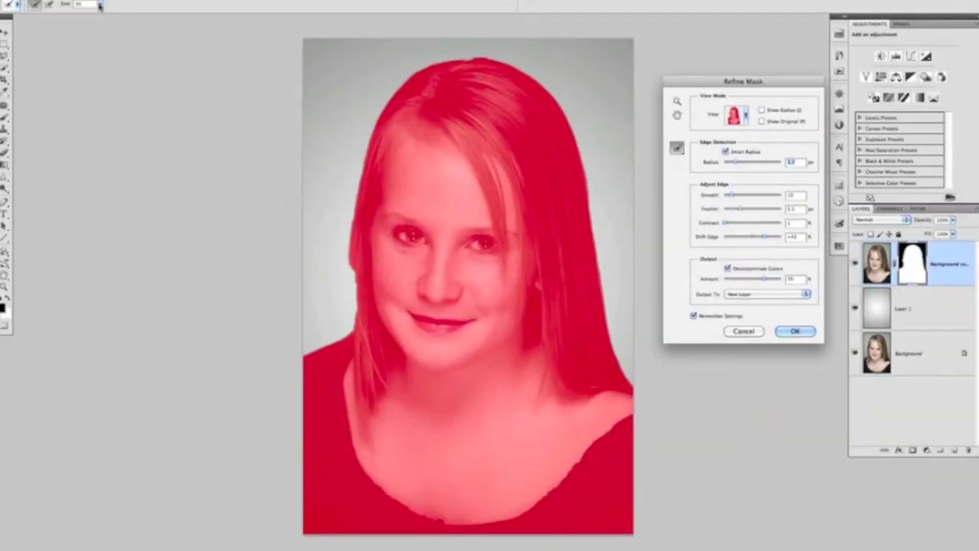
{"action": "left_click", "coordinate": [99, 4]}
{"action": "mouse_move", "coordinate": [102, 15]}
{"action": "left_mouse_down"}
{"action": "mouse_move", "coordinate": [135, 14]}
{"action": "mouse_move", "coordinate": [113, 15]}
{"action": "left_mouse_up"}
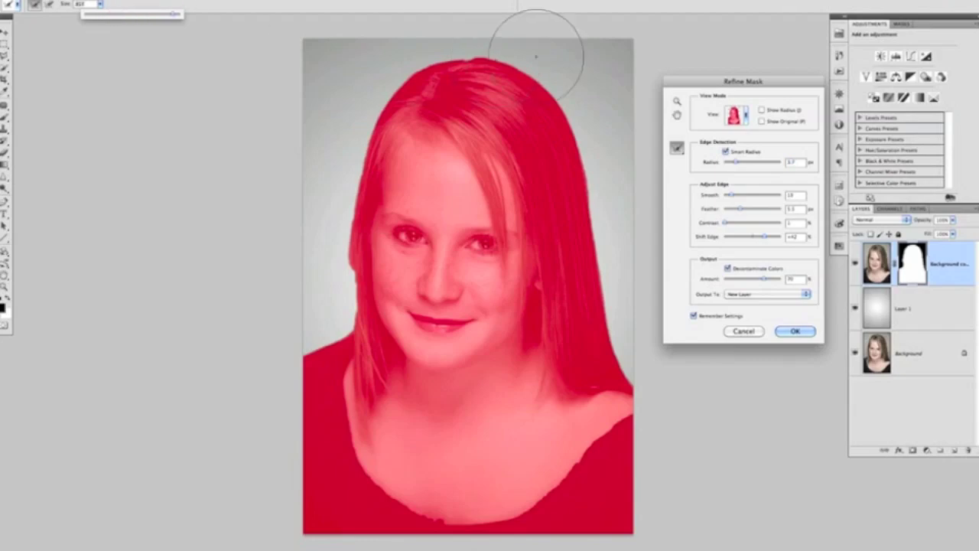
{"action": "key", "text": "bracketleft"}
{"action": "key", "text": "bracketleft"}
{"action": "key", "text": "bracketleft"}
{"action": "key", "text": "bracketleft"}
{"action": "key", "text": "bracketleft"}
{"action": "key", "text": "bracketleft"}
{"action": "key", "text": "bracketleft"}
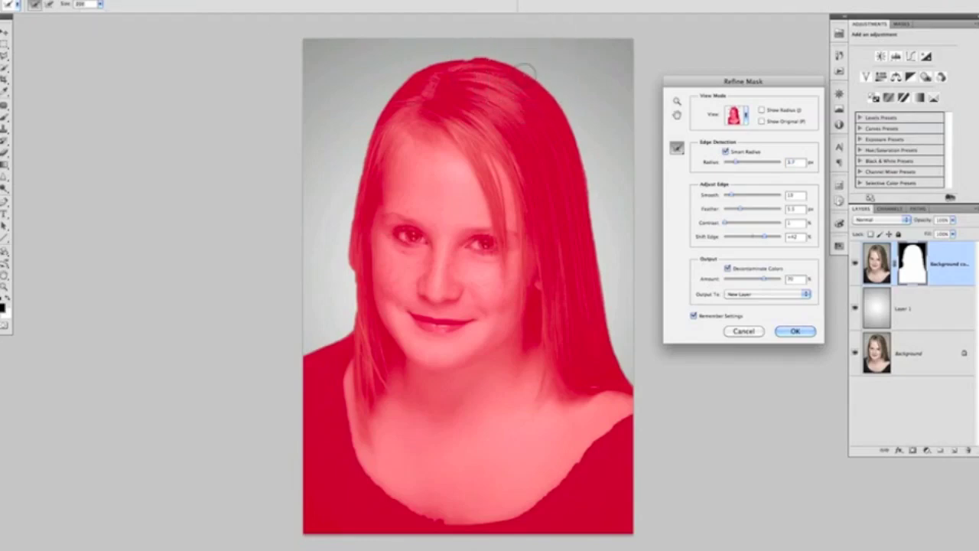
Brush the Refine Radius tool along both sides of the hair edge, and check the mask in Black & White view
{"action": "mouse_move", "coordinate": [524, 70]}
{"action": "left_mouse_down"}
{"action": "mouse_move", "coordinate": [517, 66]}
{"action": "mouse_move", "coordinate": [551, 93]}
{"action": "mouse_move", "coordinate": [585, 164]}
{"action": "mouse_move", "coordinate": [612, 345]}
{"action": "left_mouse_up"}
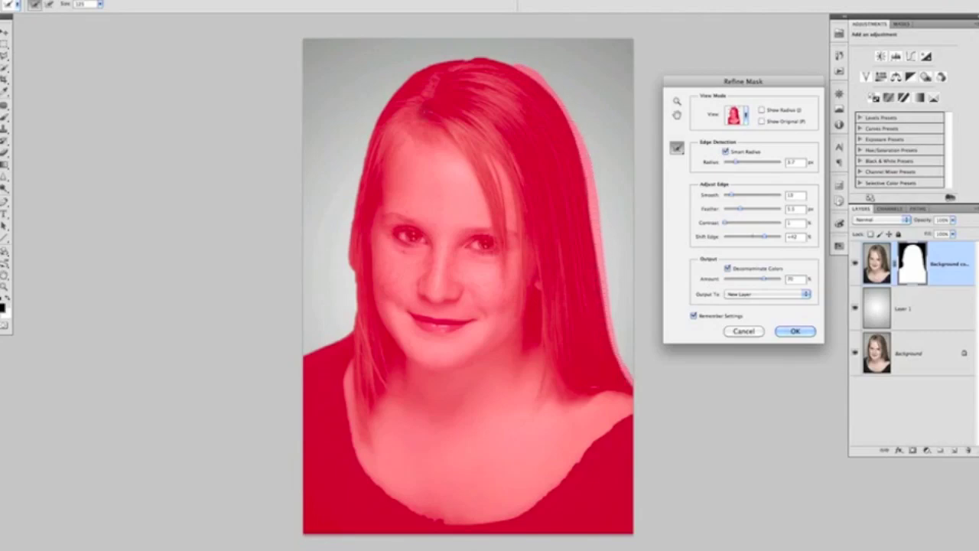
{"action": "mouse_move", "coordinate": [507, 59]}
{"action": "left_mouse_down"}
{"action": "mouse_move", "coordinate": [428, 63]}
{"action": "mouse_move", "coordinate": [400, 80]}
{"action": "mouse_move", "coordinate": [373, 120]}
{"action": "mouse_move", "coordinate": [348, 240]}
{"action": "mouse_move", "coordinate": [350, 324]}
{"action": "left_mouse_up"}
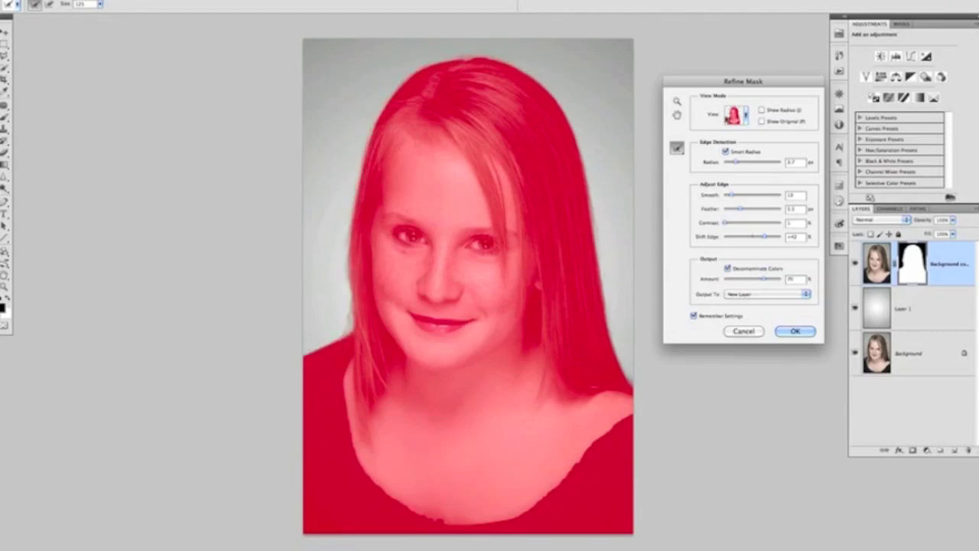
{"action": "left_click", "coordinate": [747, 115]}
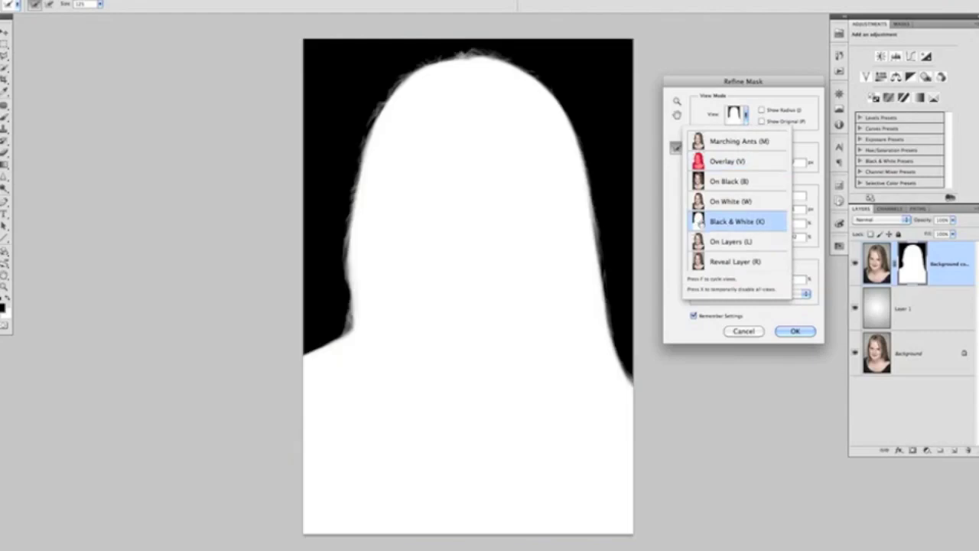
{"action": "left_click_drag", "start_coordinate": [374, 255], "coordinate": [405, 269]}
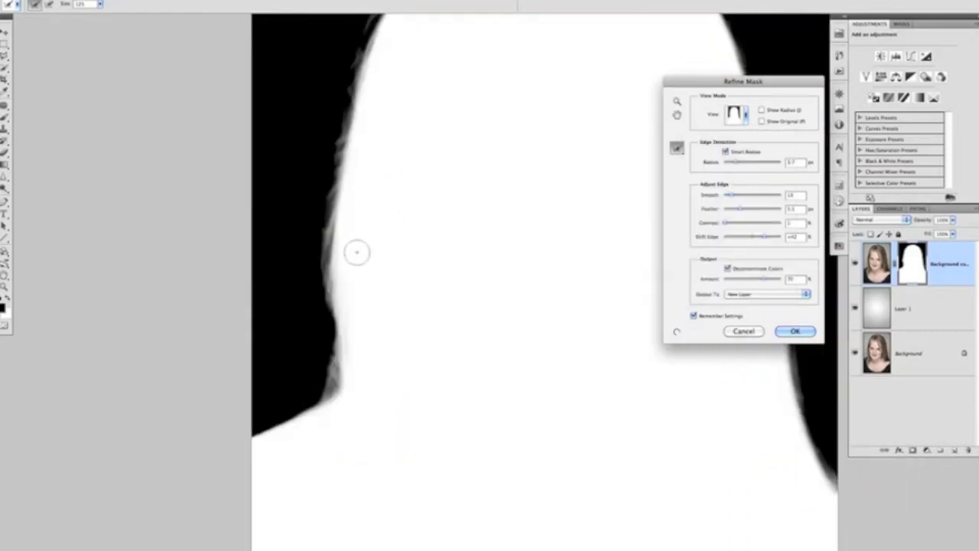
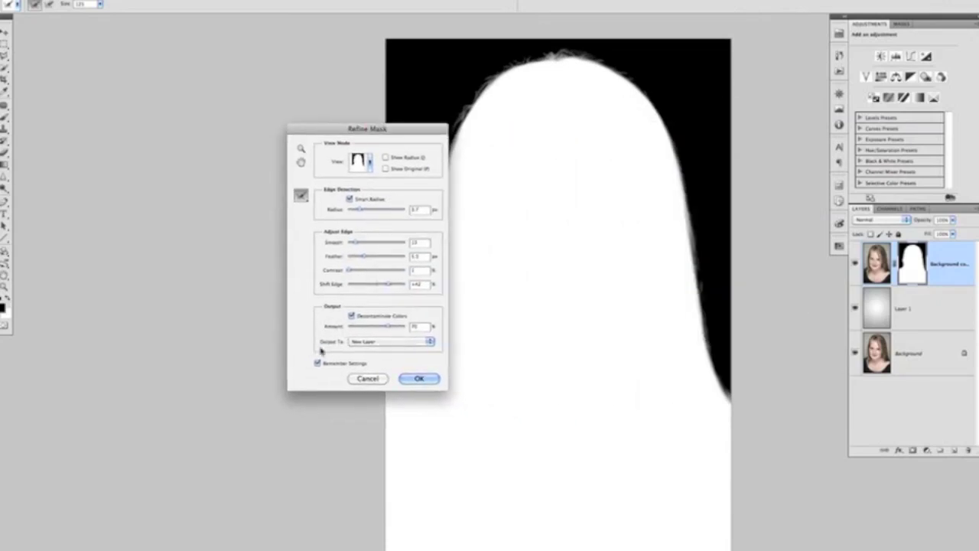
Set the Refine Mask output to New Layer and apply the refinement
{"action": "left_click", "coordinate": [430, 342]}
{"action": "left_click", "coordinate": [375, 345]}
{"action": "left_click", "coordinate": [417, 378]}
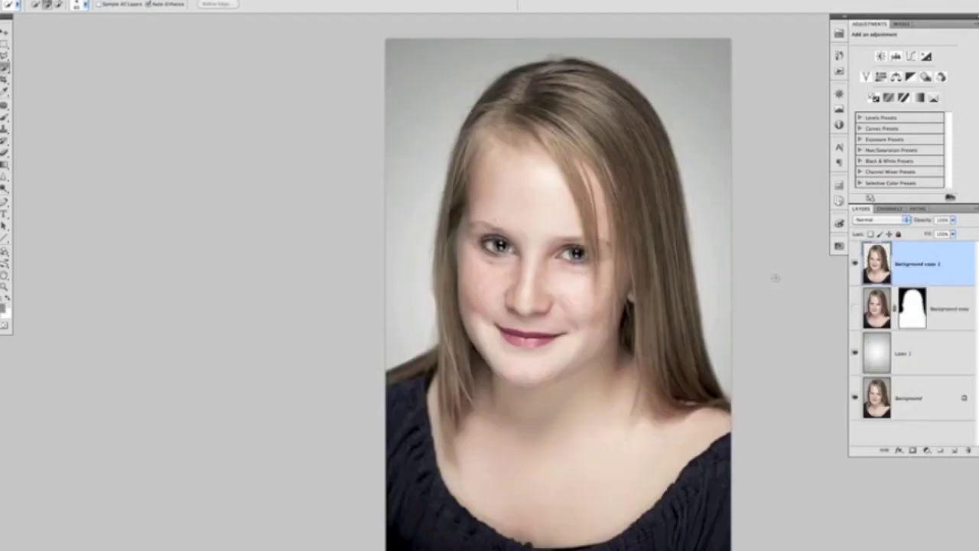
{"action": "left_click_drag", "start_coordinate": [633, 252], "coordinate": [570, 235]}
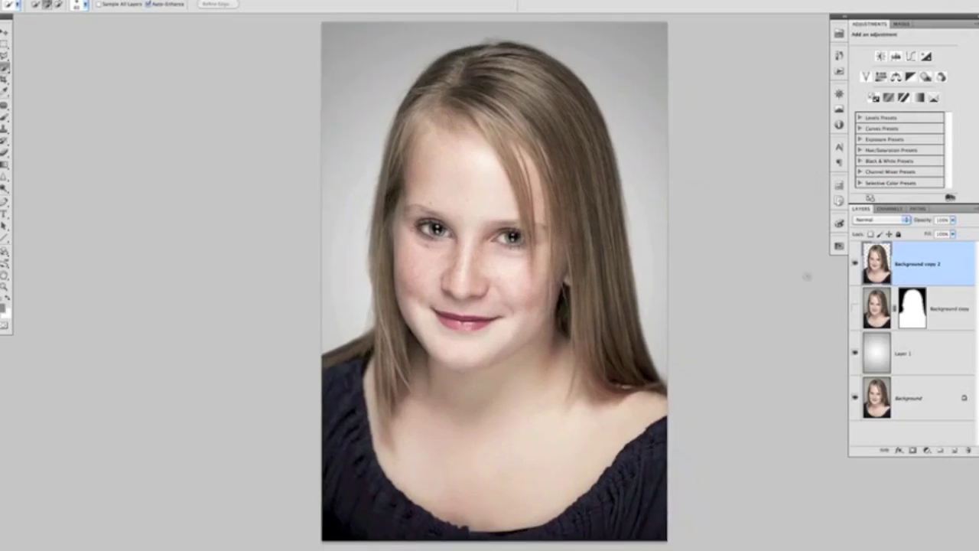
Compare Background copy 2 on its own with the full image, and delete the hidden Background copy layer
{"action": "left_click", "coordinate": [855, 268], "text": "alt"}
{"action": "left_click", "coordinate": [855, 267], "text": "alt"}
{"action": "left_click", "coordinate": [856, 268], "text": "alt"}
{"action": "left_click", "coordinate": [855, 268], "text": "alt"}
{"action": "left_click_drag", "start_coordinate": [861, 305], "coordinate": [967, 449]}
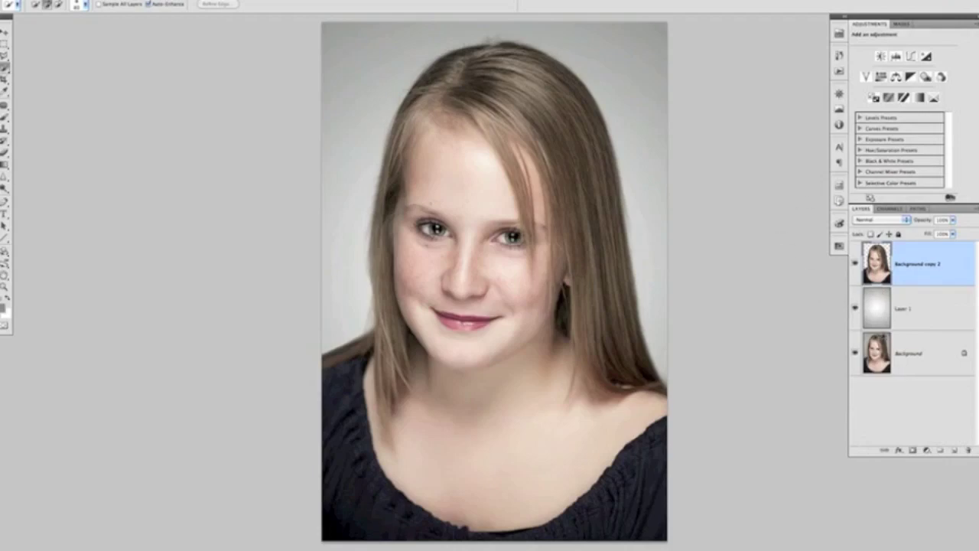
Add a Hue/Saturation adjustment above Layer 1 with Colorize on, and tint the background teal with reduced lightness
{"action": "left_click", "coordinate": [880, 312]}
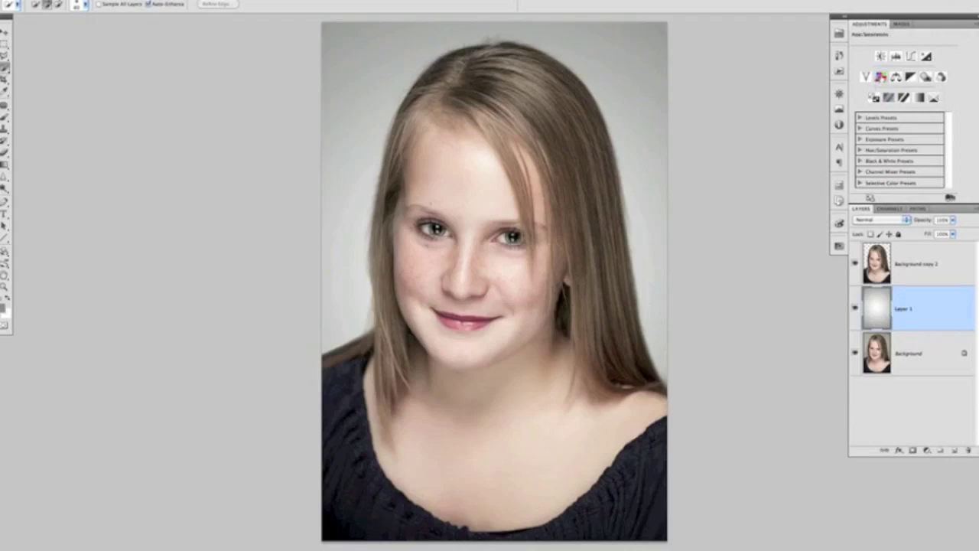
{"action": "left_click", "coordinate": [880, 77]}
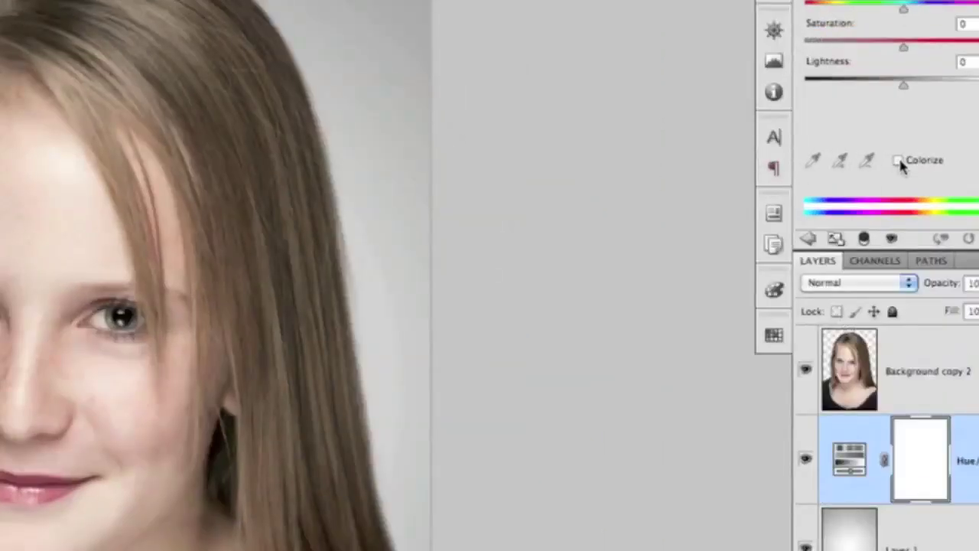
{"action": "left_click", "coordinate": [898, 161]}
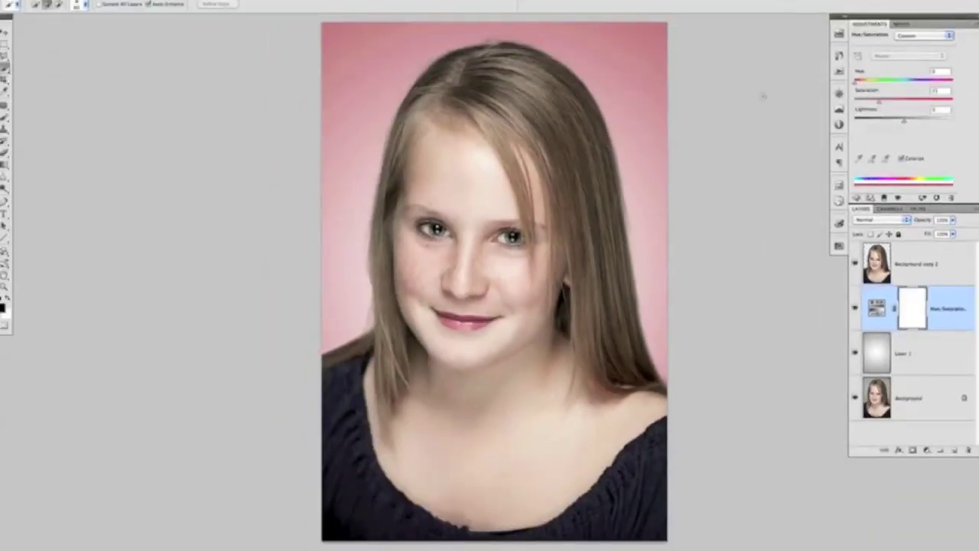
{"action": "left_click_drag", "start_coordinate": [857, 85], "coordinate": [889, 85]}
{"action": "left_click_drag", "start_coordinate": [904, 121], "coordinate": [906, 83]}
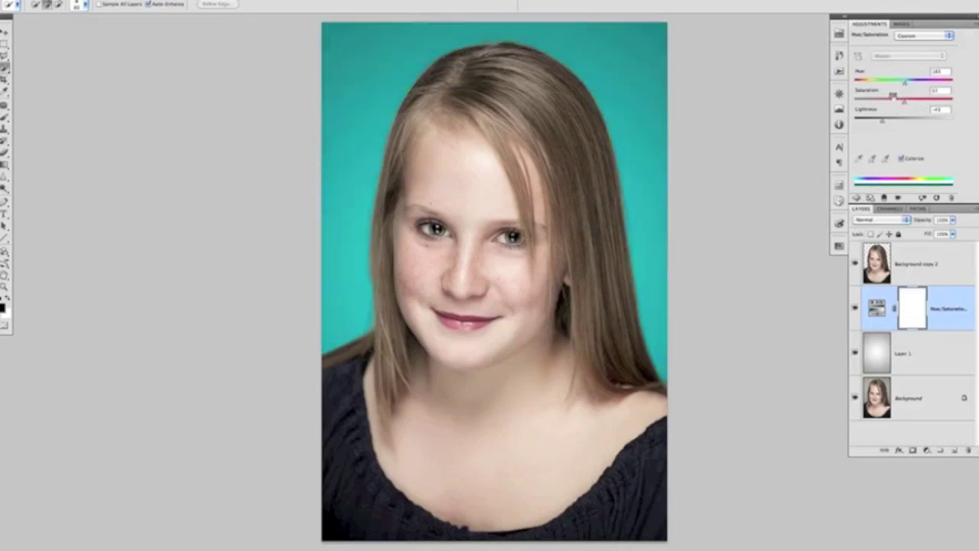
Compare the image with and without the Hue/Saturation layer, and recolour the background to a light green
{"action": "left_click", "coordinate": [854, 308]}
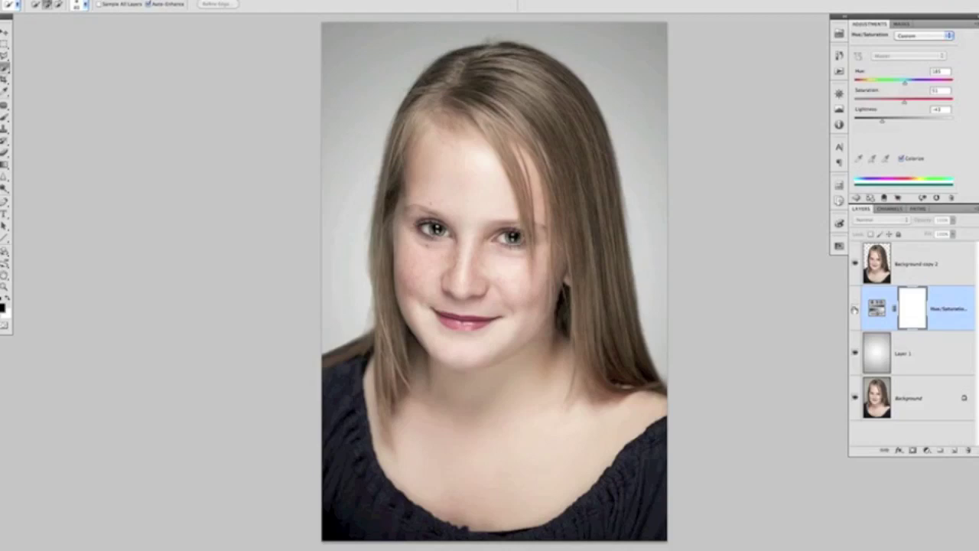
{"action": "left_click", "coordinate": [854, 308]}
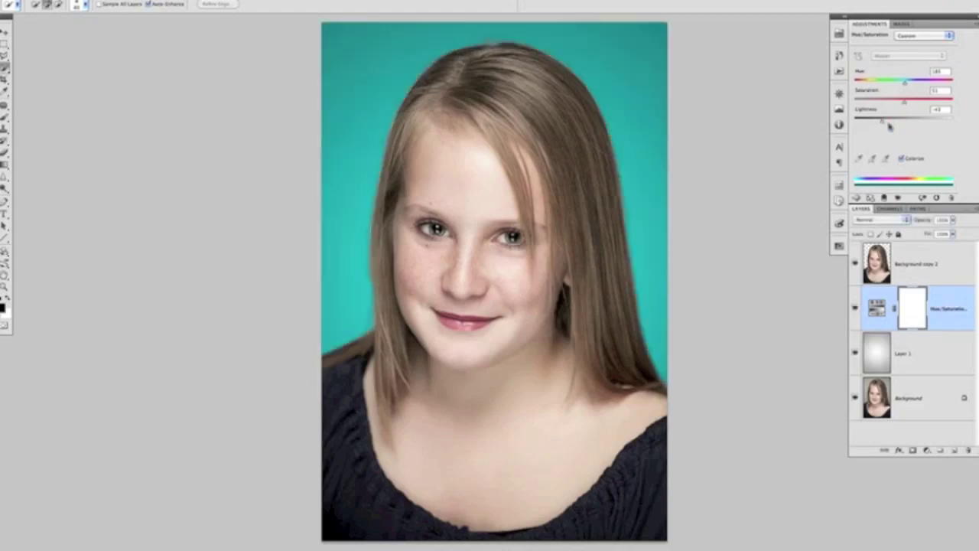
{"action": "left_click_drag", "start_coordinate": [890, 122], "coordinate": [925, 155]}
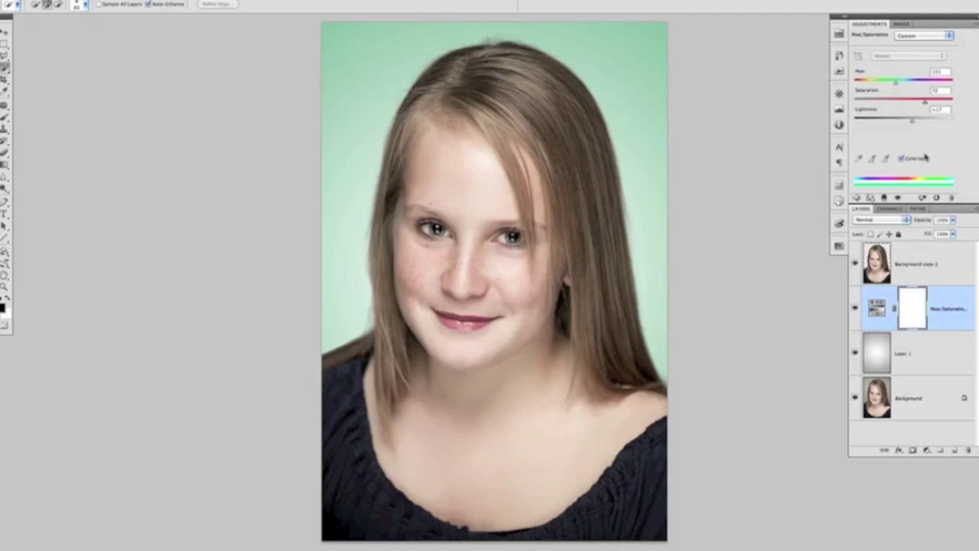
{"action": "left_click_drag", "start_coordinate": [924, 154], "coordinate": [782, 299]}
Delete the Hue/Saturation layer together with Background copy 2
{"action": "left_click", "coordinate": [857, 198]}
{"action": "left_click", "coordinate": [948, 264], "text": "shift"}
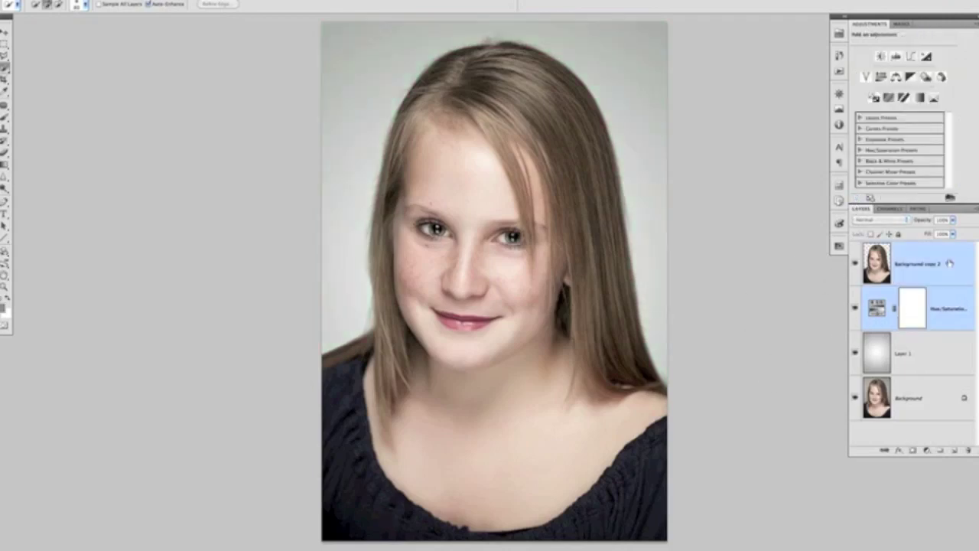
{"action": "left_click_drag", "start_coordinate": [944, 305], "coordinate": [967, 452]}
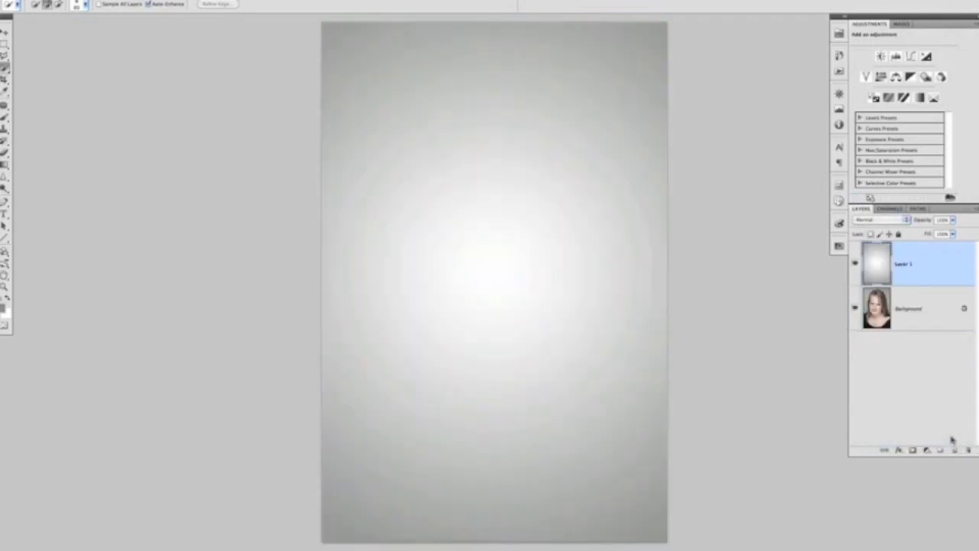
Duplicate the Background layer and place the gradient layer, Layer 1, above the copy
{"action": "left_click", "coordinate": [877, 311]}
{"action": "key", "text": "ctrl+j"}
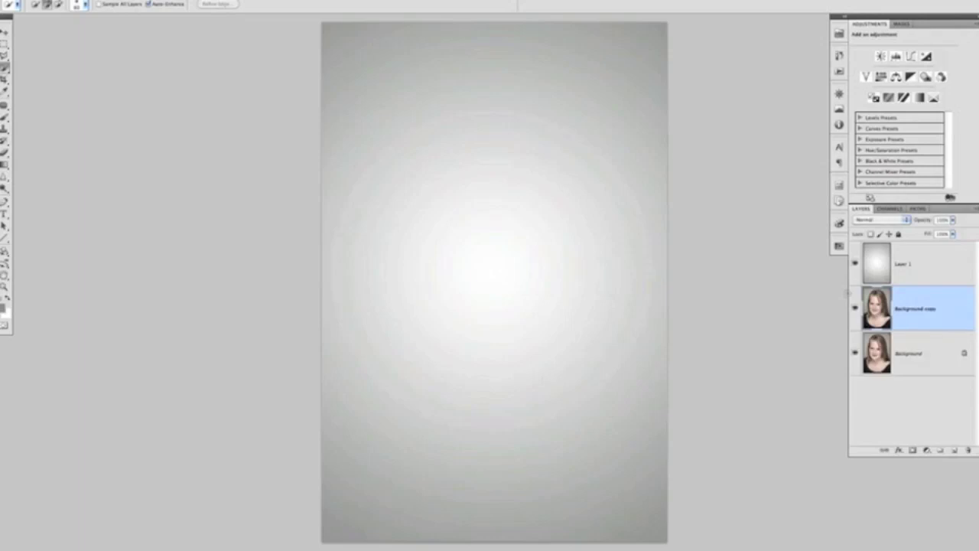
{"action": "left_click_drag", "start_coordinate": [879, 307], "coordinate": [888, 254]}
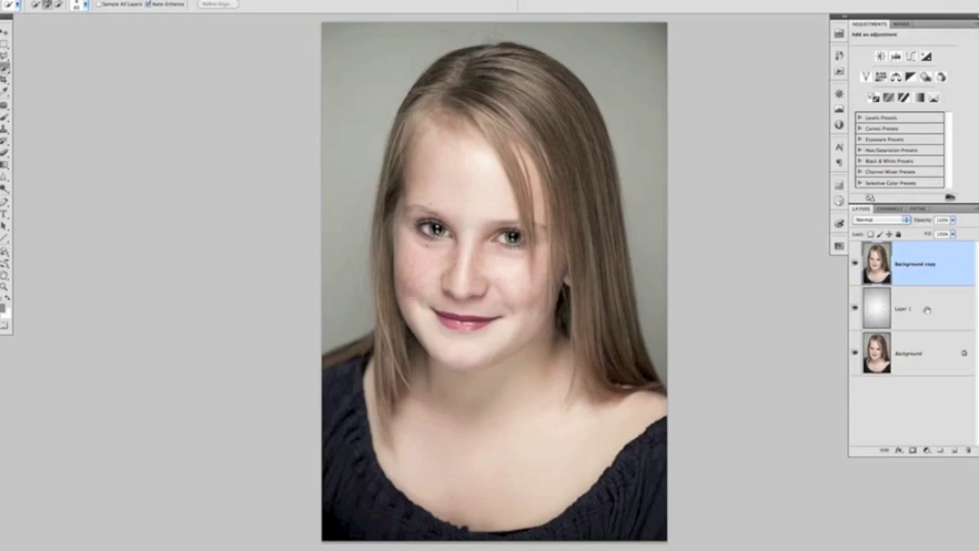
{"action": "left_click", "coordinate": [876, 309]}
{"action": "left_click_drag", "start_coordinate": [877, 308], "coordinate": [897, 243]}
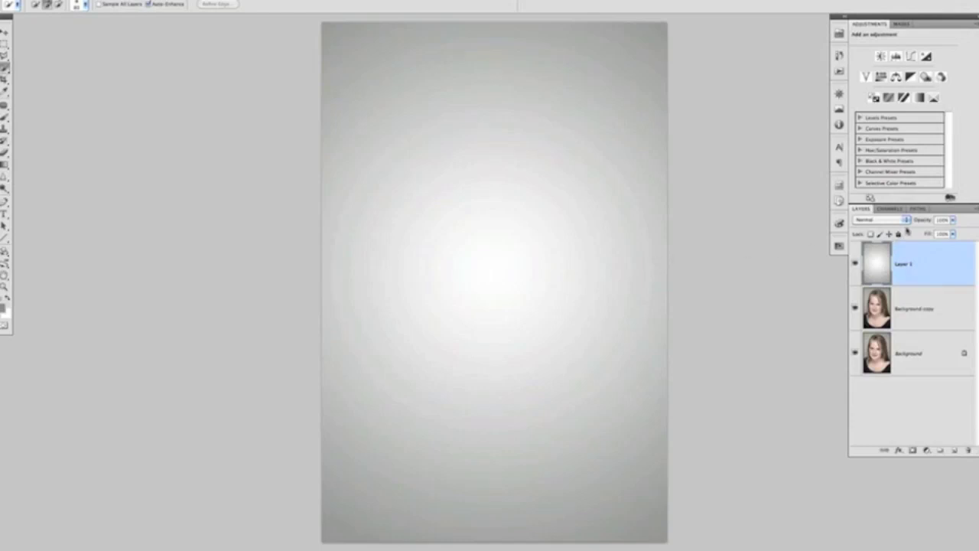
Set Layer 1's blend mode to Soft Light and add a white layer mask to it
{"action": "left_click", "coordinate": [892, 221]}
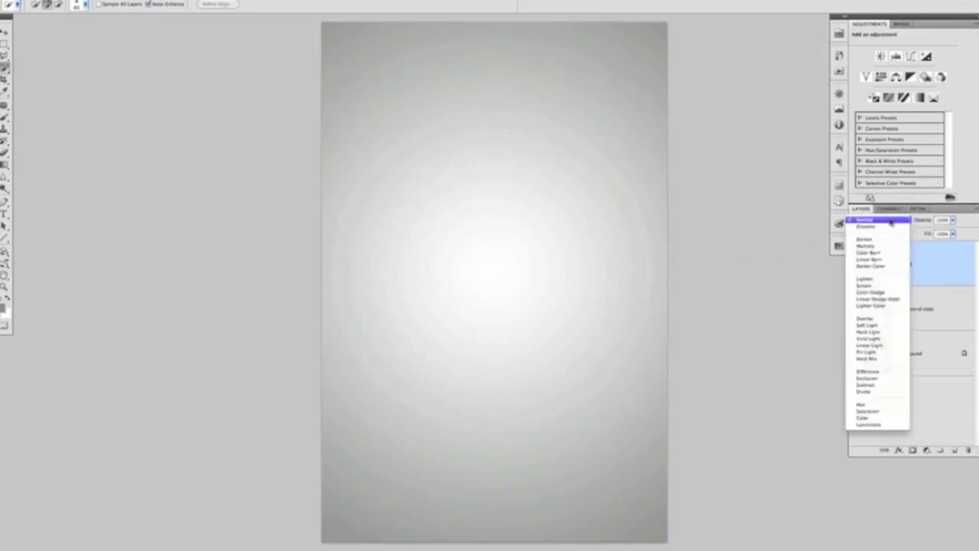
{"action": "left_click", "coordinate": [877, 326]}
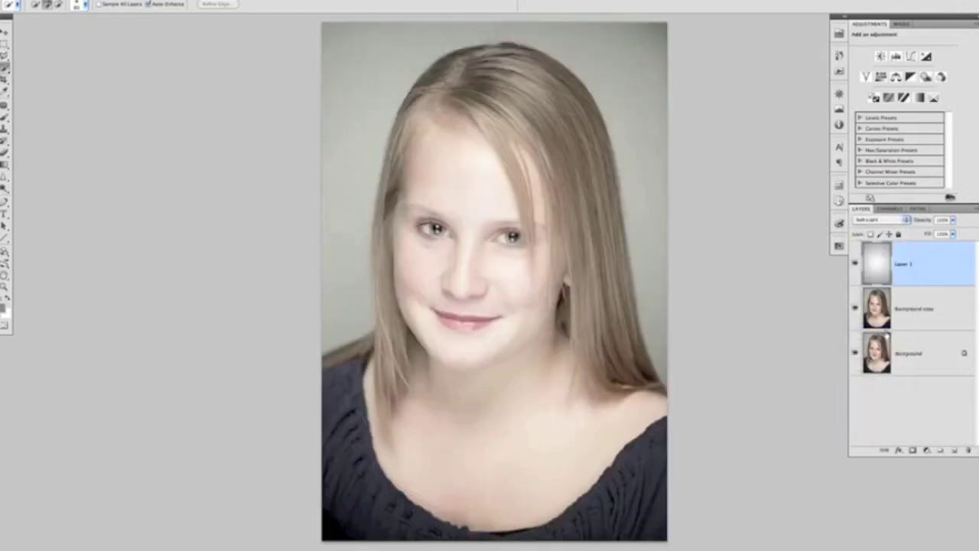
{"action": "left_click", "coordinate": [912, 451]}
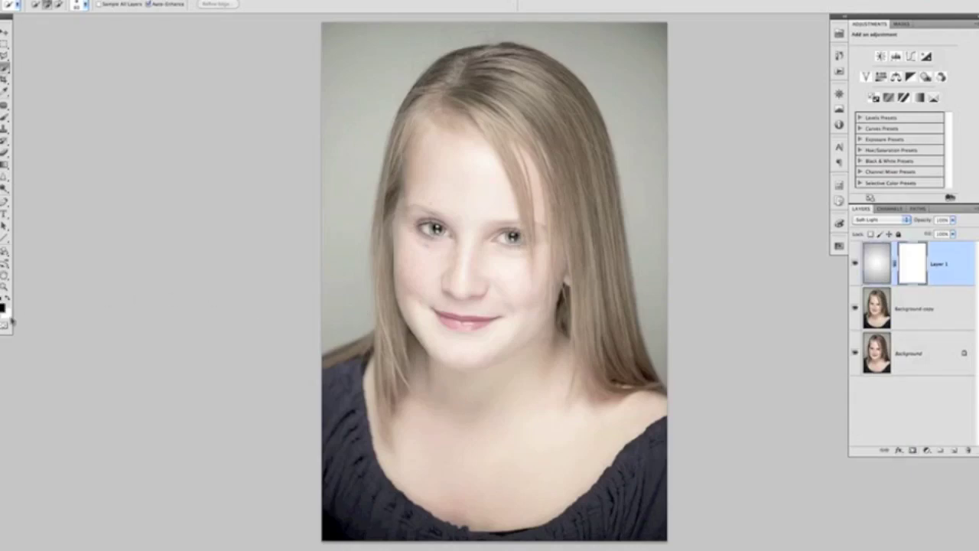
{"action": "key", "text": "super+alt+BackSpace"}
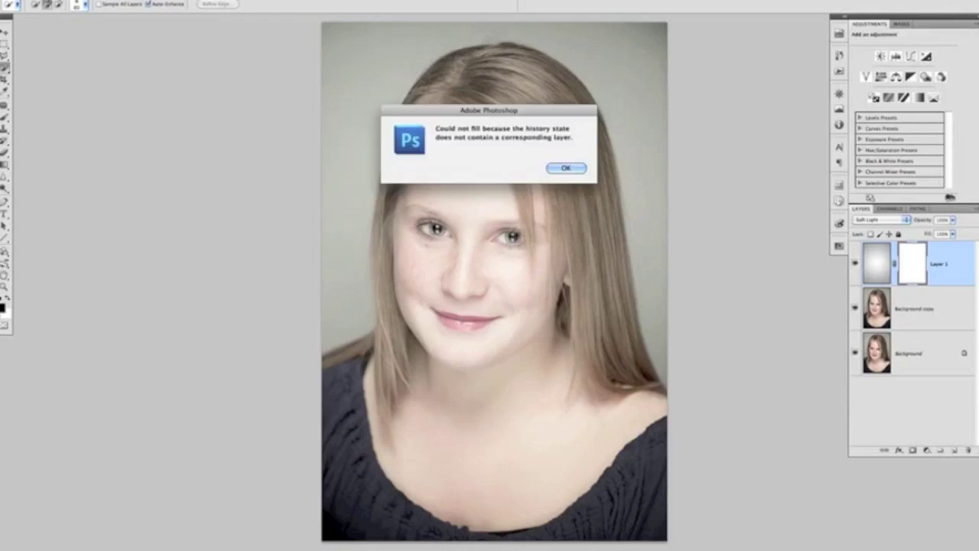
{"action": "left_click", "coordinate": [566, 167]}
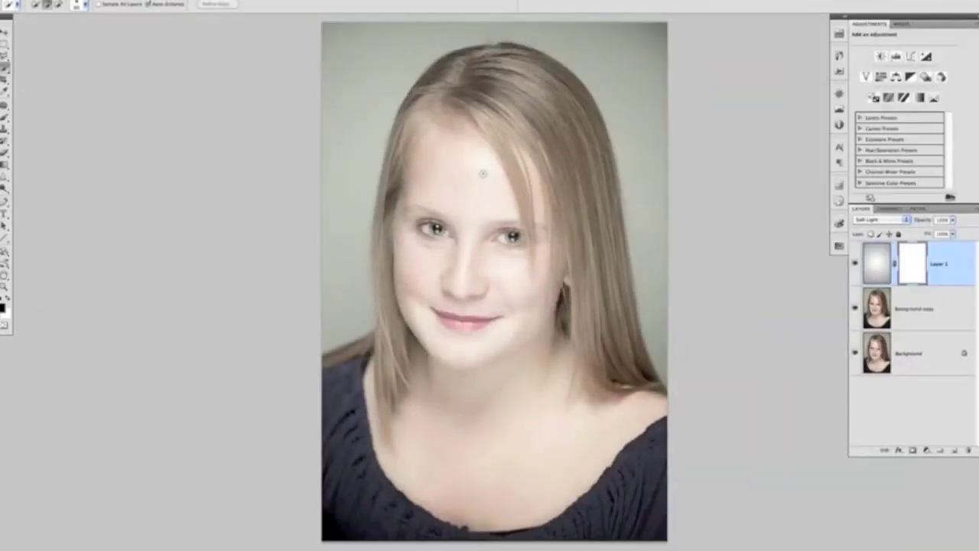
Choose the Brush tool, give it a medium hardness, and enlarge the brush for painting over the girl
{"action": "key", "text": "b"}
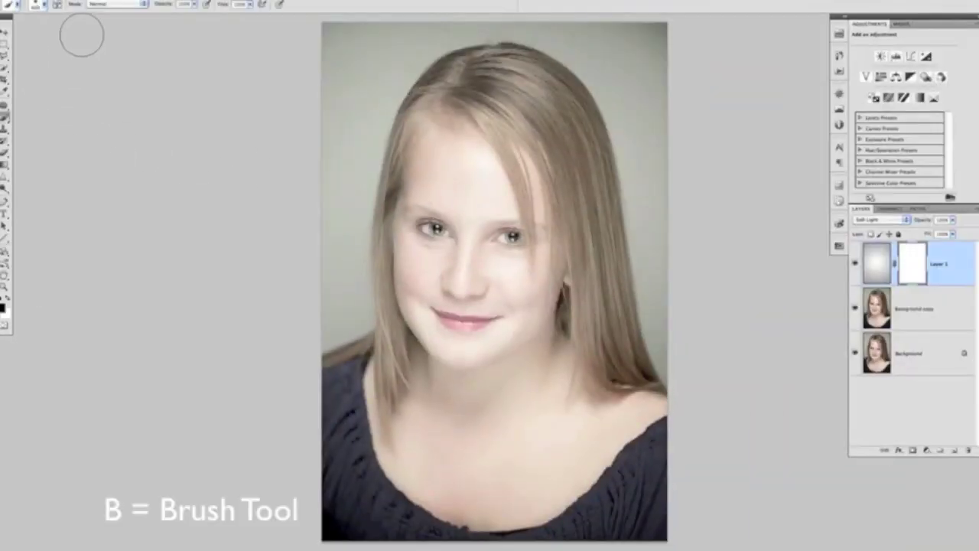
{"action": "left_click", "coordinate": [45, 5]}
{"action": "left_click_drag", "start_coordinate": [36, 52], "coordinate": [58, 52]}
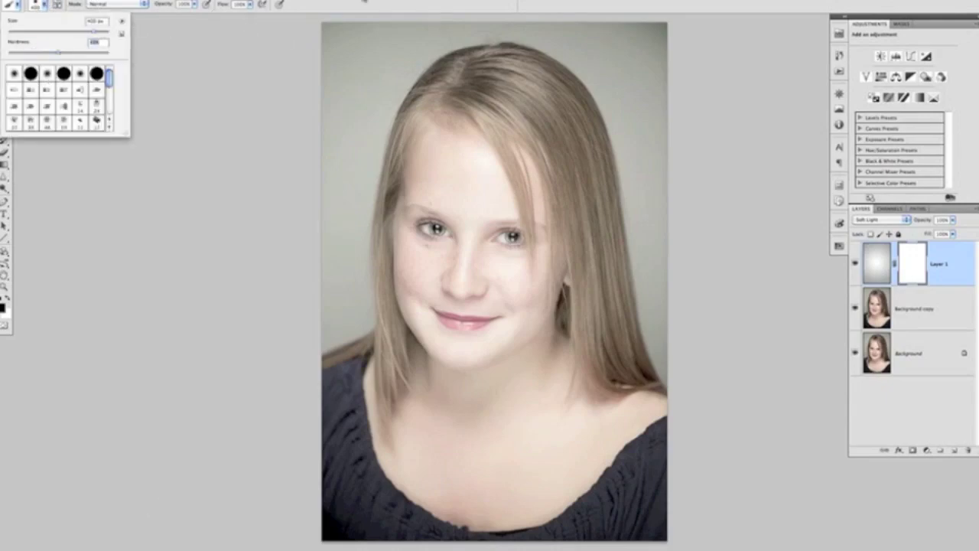
{"action": "key", "text": "Return"}
{"action": "key", "text": "bracketright"}
{"action": "key", "text": "bracketright"}
{"action": "key", "text": "bracketright"}
{"action": "key", "text": "bracketright"}
{"action": "key", "text": "bracketright"}
Paint the girl black on Layer 1's mask, and fill the missed spots while viewing the mask alone
{"action": "mouse_move", "coordinate": [511, 210]}
{"action": "left_mouse_down"}
{"action": "mouse_move", "coordinate": [533, 140]}
{"action": "mouse_move", "coordinate": [499, 122]}
{"action": "mouse_move", "coordinate": [566, 211]}
{"action": "mouse_move", "coordinate": [567, 329]}
{"action": "left_mouse_up"}
{"action": "mouse_move", "coordinate": [468, 260]}
{"action": "left_mouse_down"}
{"action": "mouse_move", "coordinate": [450, 215]}
{"action": "mouse_move", "coordinate": [452, 115]}
{"action": "mouse_move", "coordinate": [478, 100]}
{"action": "mouse_move", "coordinate": [591, 153]}
{"action": "mouse_move", "coordinate": [570, 324]}
{"action": "mouse_move", "coordinate": [590, 405]}
{"action": "mouse_move", "coordinate": [641, 493]}
{"action": "mouse_move", "coordinate": [427, 470]}
{"action": "mouse_move", "coordinate": [367, 437]}
{"action": "mouse_move", "coordinate": [378, 390]}
{"action": "mouse_move", "coordinate": [426, 390]}
{"action": "mouse_move", "coordinate": [464, 243]}
{"action": "mouse_move", "coordinate": [428, 295]}
{"action": "mouse_move", "coordinate": [446, 250]}
{"action": "mouse_move", "coordinate": [453, 178]}
{"action": "mouse_move", "coordinate": [474, 153]}
{"action": "mouse_move", "coordinate": [545, 283]}
{"action": "mouse_move", "coordinate": [564, 285]}
{"action": "left_mouse_up"}
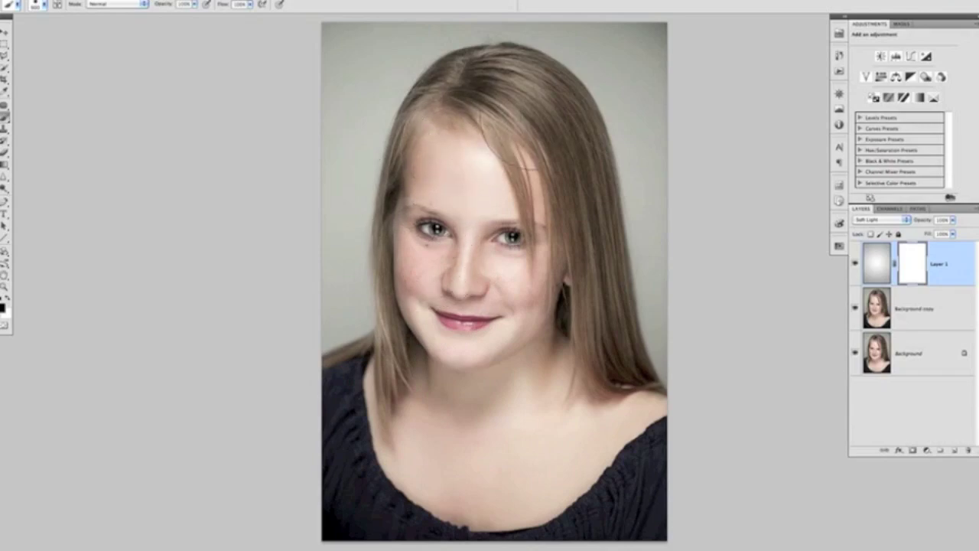
{"action": "mouse_move", "coordinate": [577, 164]}
{"action": "left_mouse_down"}
{"action": "mouse_move", "coordinate": [549, 294]}
{"action": "mouse_move", "coordinate": [566, 405]}
{"action": "mouse_move", "coordinate": [415, 459]}
{"action": "mouse_move", "coordinate": [451, 451]}
{"action": "left_mouse_up"}
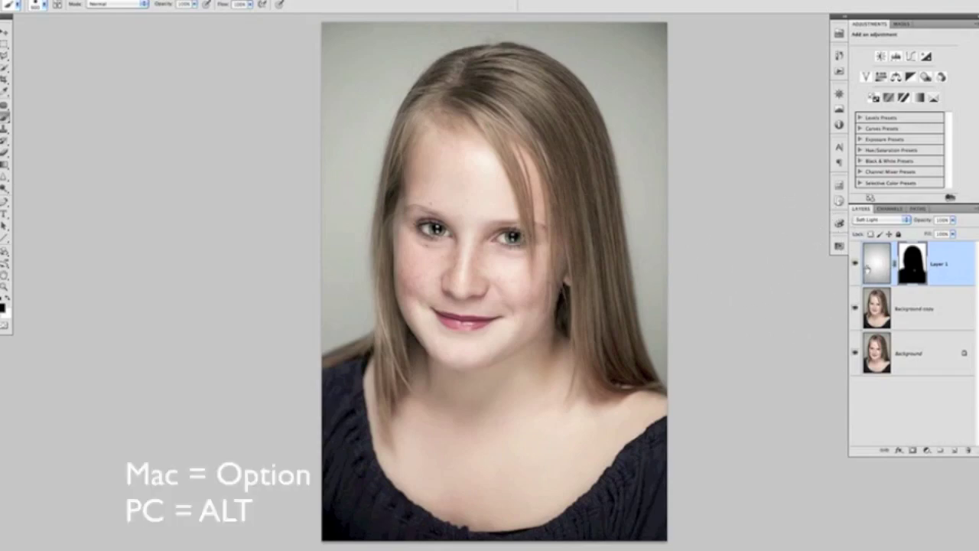
{"action": "left_click", "coordinate": [911, 267], "text": "alt"}
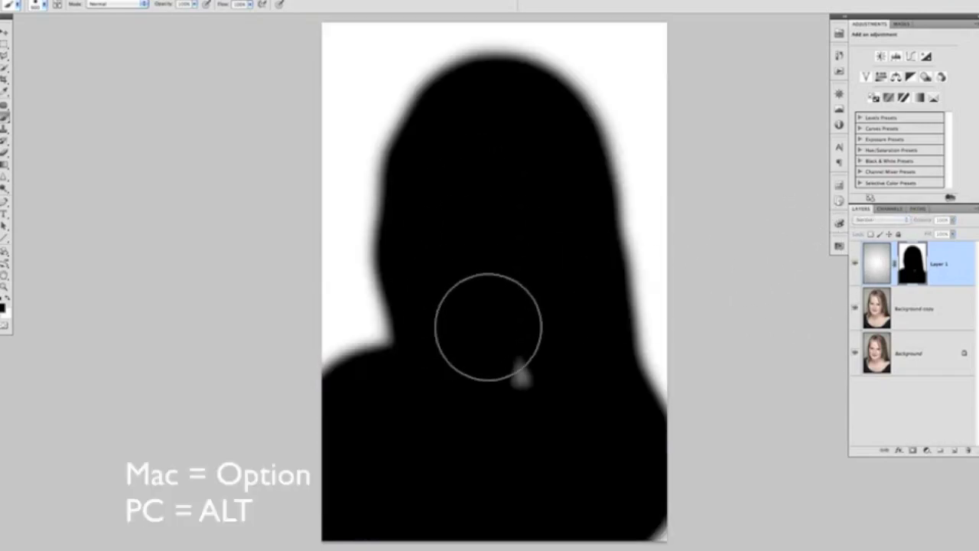
{"action": "left_click_drag", "start_coordinate": [614, 490], "coordinate": [642, 511]}
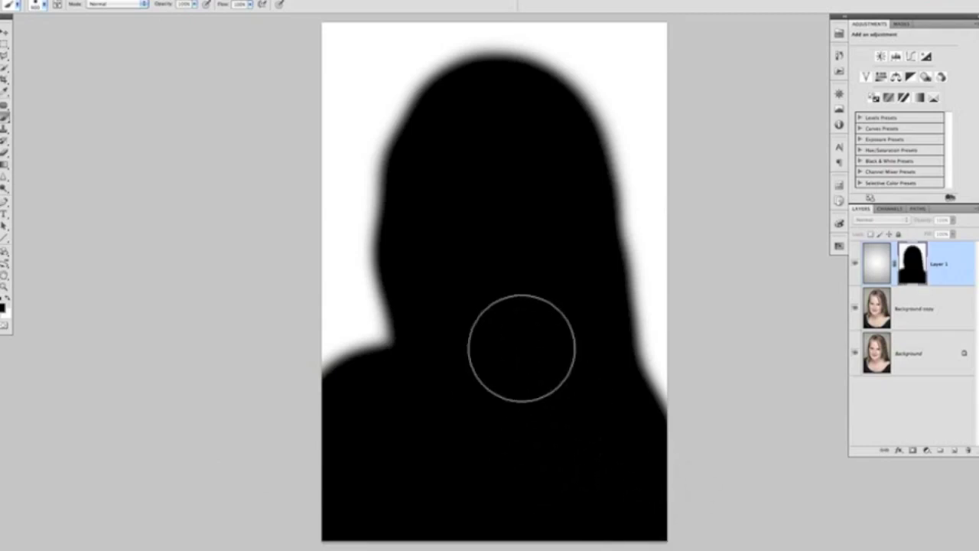
{"action": "left_click", "coordinate": [913, 265], "text": "alt"}
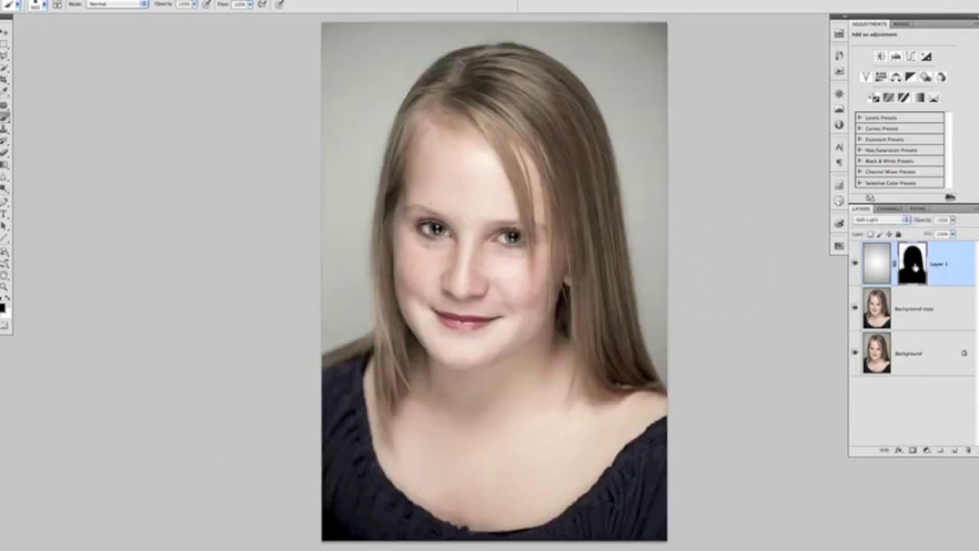
Toggle Layer 1's visibility repeatedly to compare the background with and without the Soft Light gradient
{"action": "key", "text": "v"}
{"action": "left_click", "coordinate": [855, 264]}
{"action": "left_click", "coordinate": [855, 264]}
{"action": "left_click", "coordinate": [855, 264]}
{"action": "left_click", "coordinate": [854, 264]}
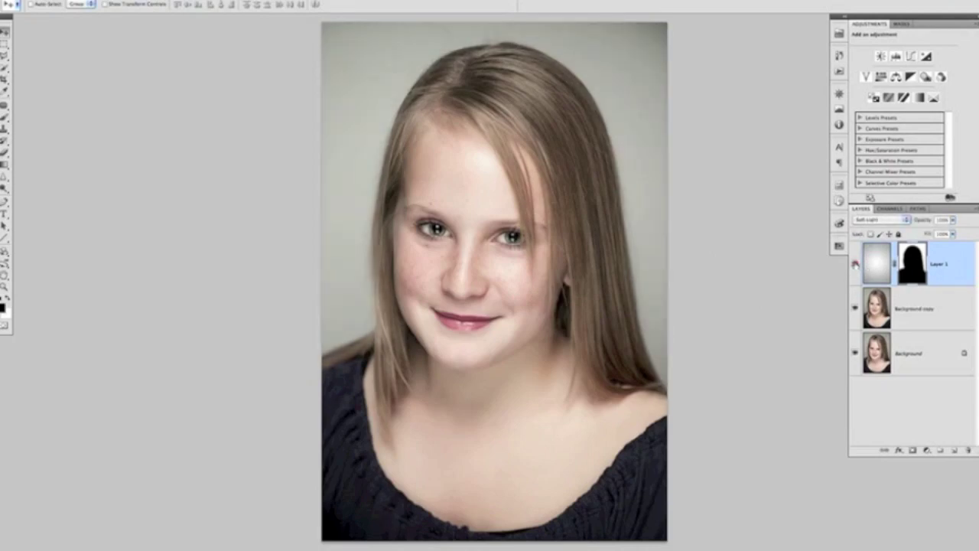
{"action": "left_click", "coordinate": [855, 264]}
{"action": "left_click", "coordinate": [855, 264]}
{"action": "left_click", "coordinate": [855, 264]}
{"action": "left_click", "coordinate": [855, 264]}
{"action": "left_click", "coordinate": [854, 264]}
{"action": "left_click", "coordinate": [854, 264]}
Add a Hue/Saturation adjustment with Colorize on, and clip it to Layer 1
{"action": "left_click", "coordinate": [881, 77]}
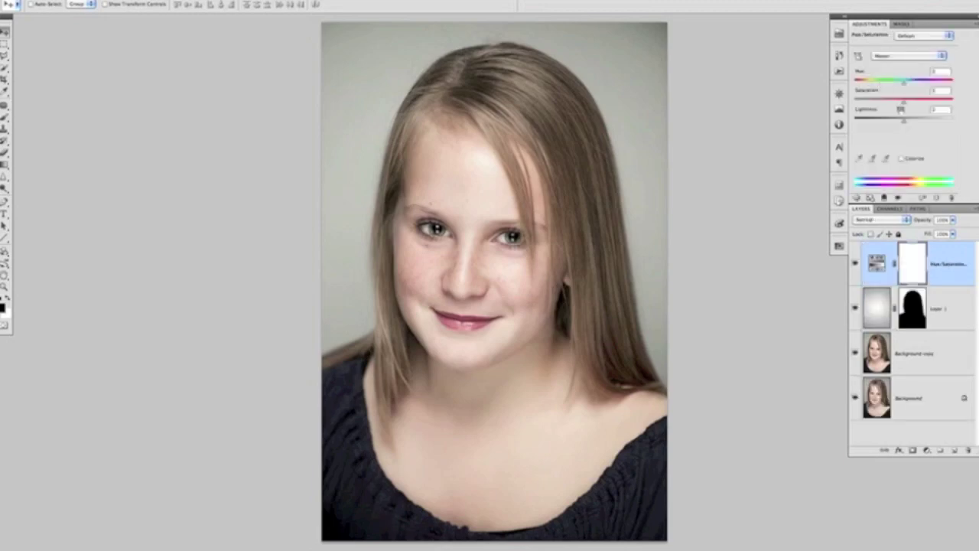
{"action": "left_click", "coordinate": [903, 159]}
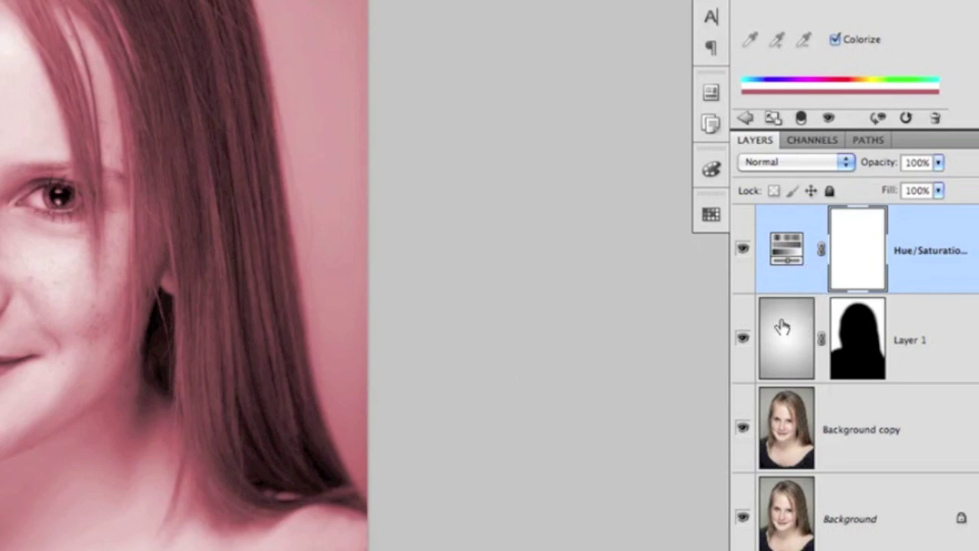
{"action": "left_click", "coordinate": [824, 294], "text": "alt"}
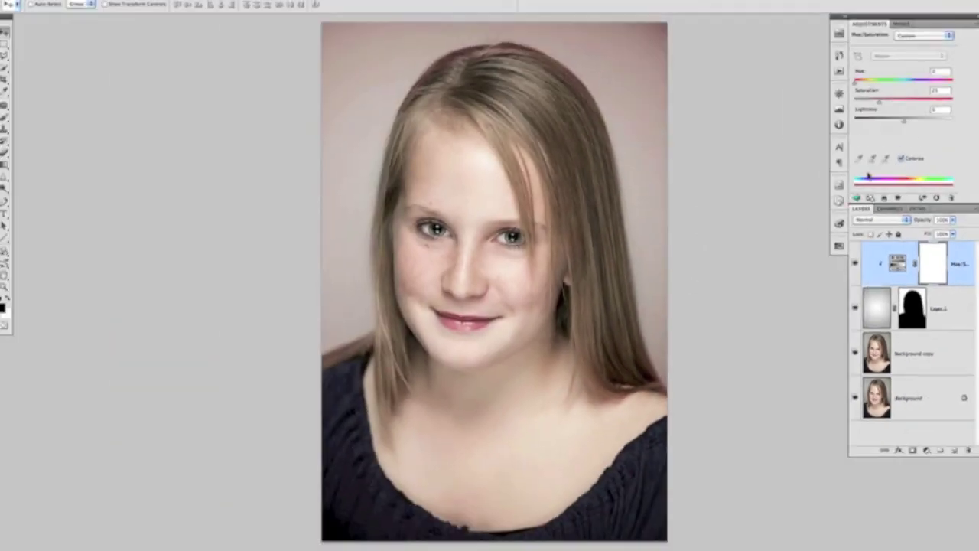
Adjust the clipped Hue/Saturation layer's hue, saturation and lightness to turn the background green
{"action": "left_click_drag", "start_coordinate": [857, 83], "coordinate": [884, 121]}
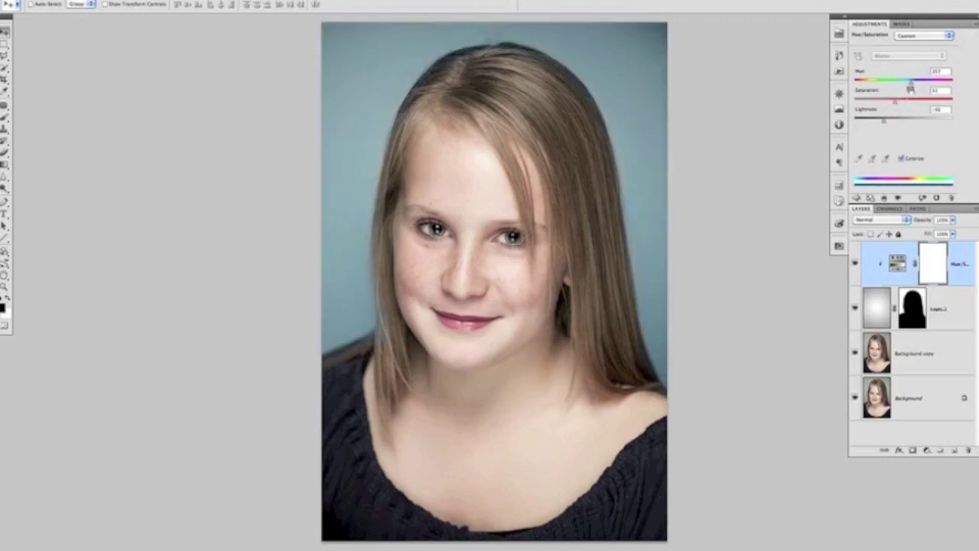
{"action": "left_click_drag", "start_coordinate": [885, 121], "coordinate": [904, 121]}
{"action": "left_click_drag", "start_coordinate": [911, 82], "coordinate": [904, 82]}
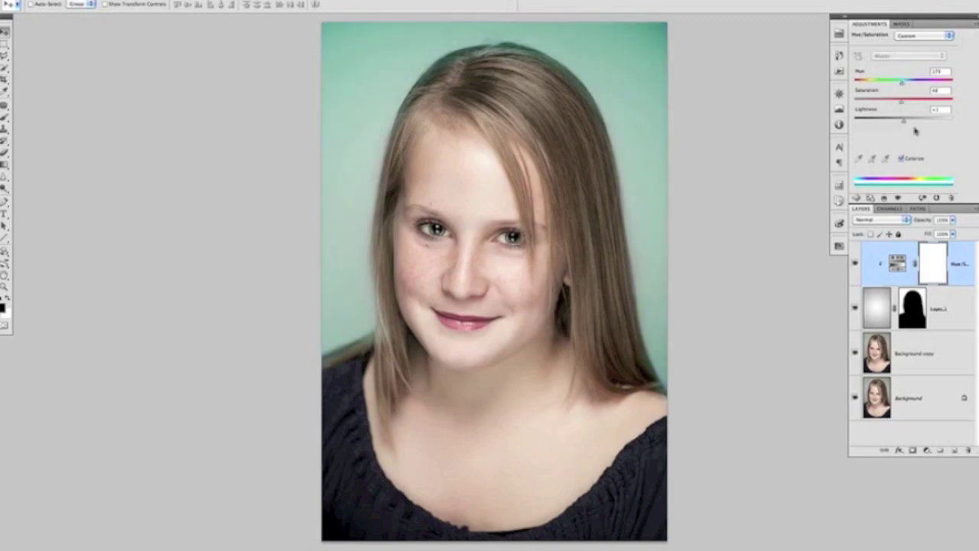